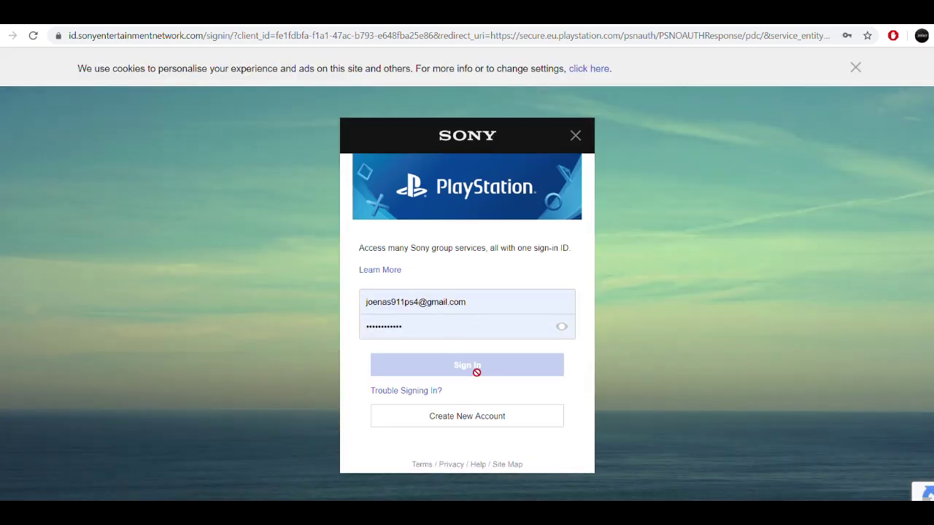
# - Sign in to the Sony account with the autofilled details and open the account menu
pyautogui.click(505, 348)
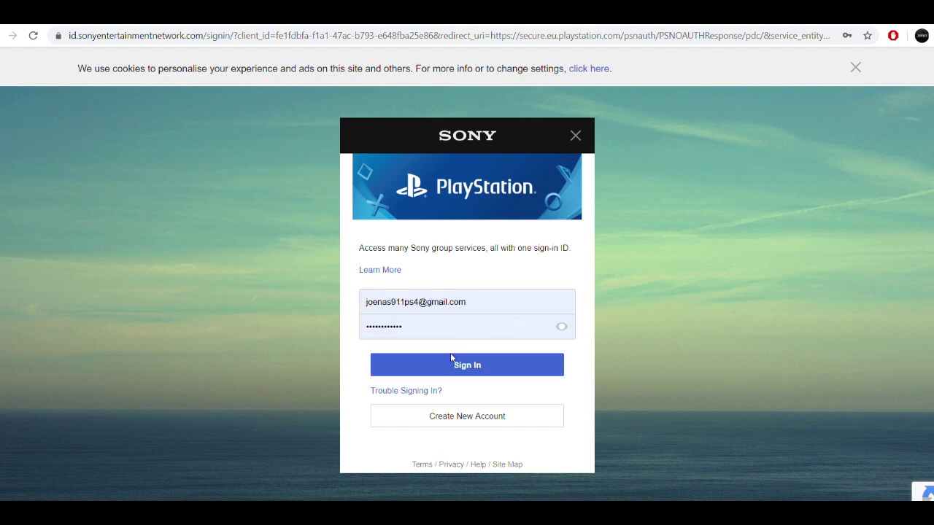
pyautogui.click(477, 369)
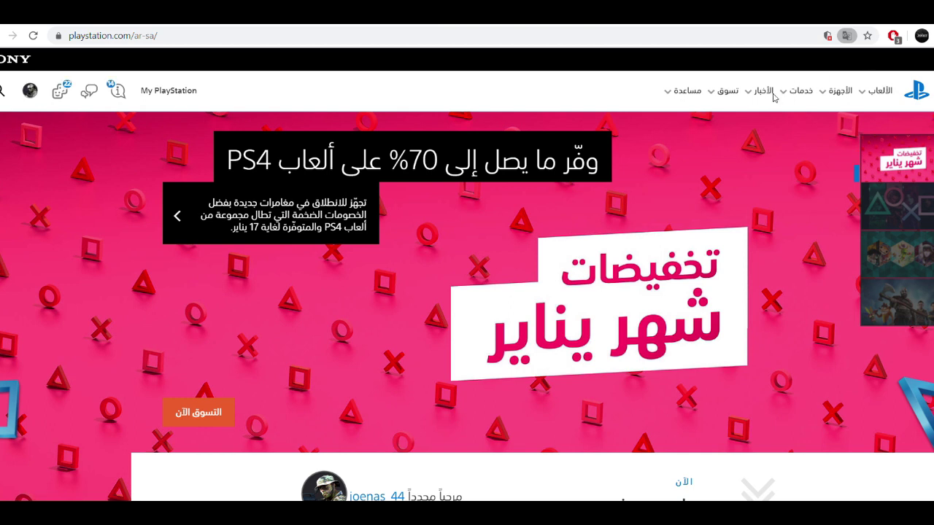
pyautogui.click(31, 93)
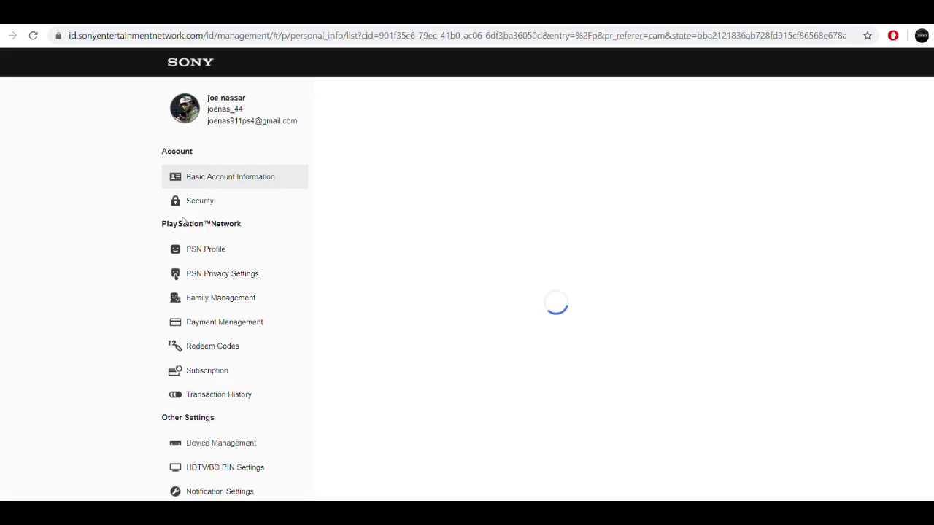
# - Under Security, start editing the password and enter the current password
pyautogui.click(235, 200)
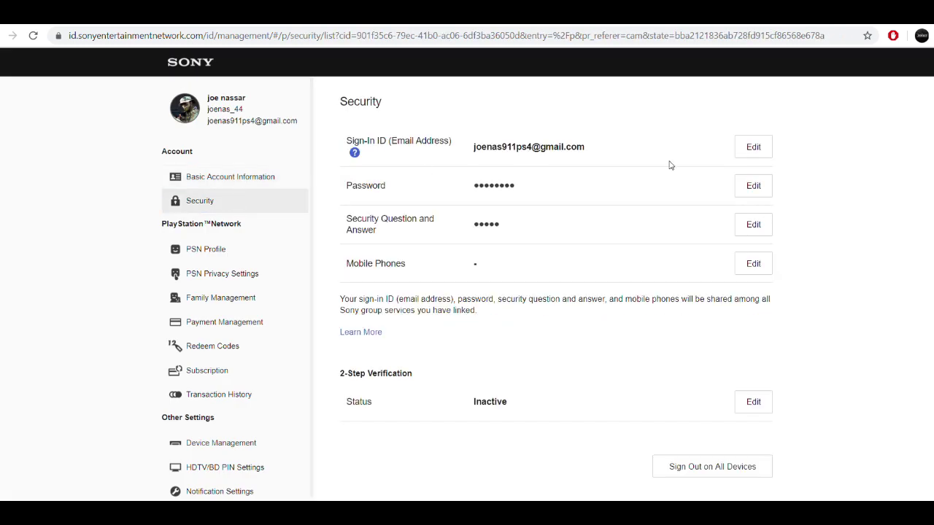
pyautogui.click(761, 186)
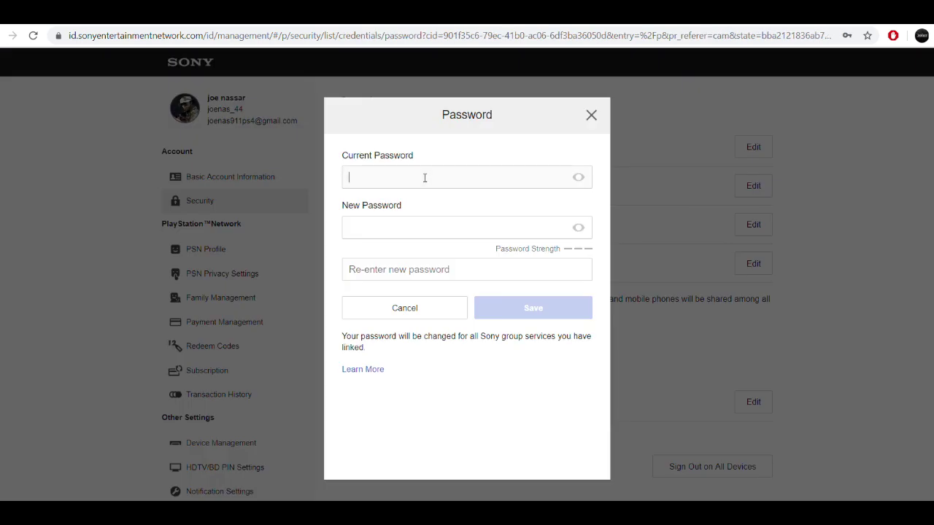
pyautogui.click(436, 181)
pyautogui.hotkey('ctrl', 'v')
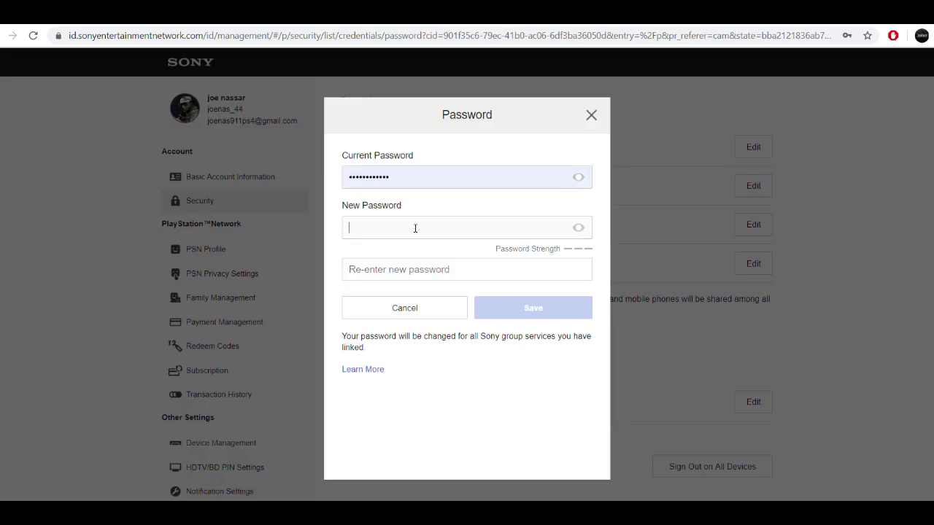
pyautogui.write('••••••••••••••')
# - Enter the new password and clear the mismatched confirmation field
pyautogui.click(424, 267)
pyautogui.write('••')
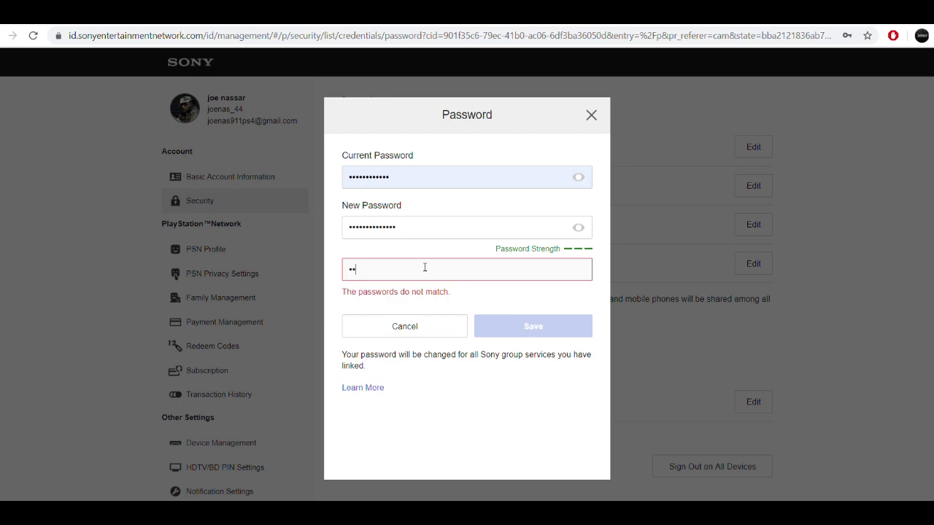
pyautogui.moveTo(385, 270); pyautogui.dragTo(358, 267)
pyautogui.press('BackSpace')
pyautogui.hotkey('shift', 'Tab')
pyautogui.click(412, 277)
pyautogui.hotkey('ctrl', 'v')
pyautogui.press('BackSpace')
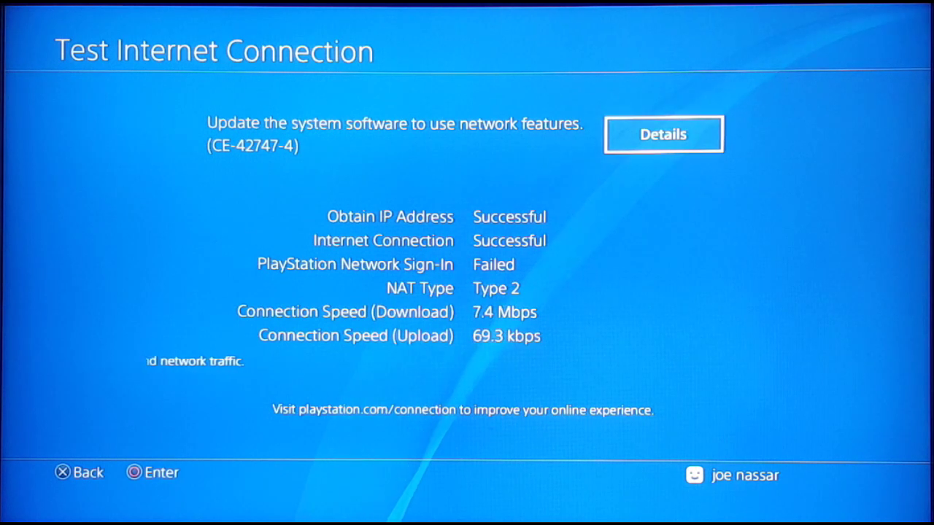
# - Check connection status (IP 192.168.1.102, automatic settings, NAT Type 2), then return to Network
pyautogui.press('Return')
pyautogui.press('Escape')
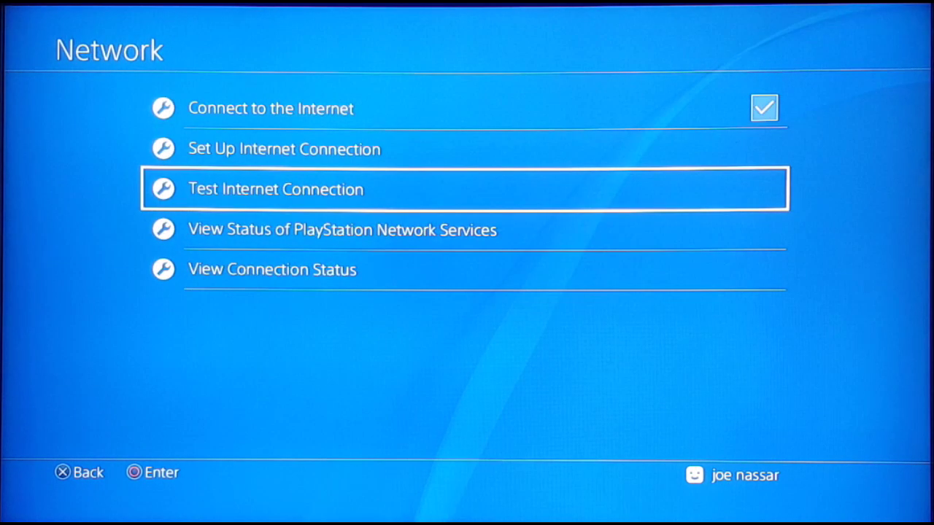
pyautogui.press('Down')
pyautogui.press('Down')
pyautogui.press('Return')
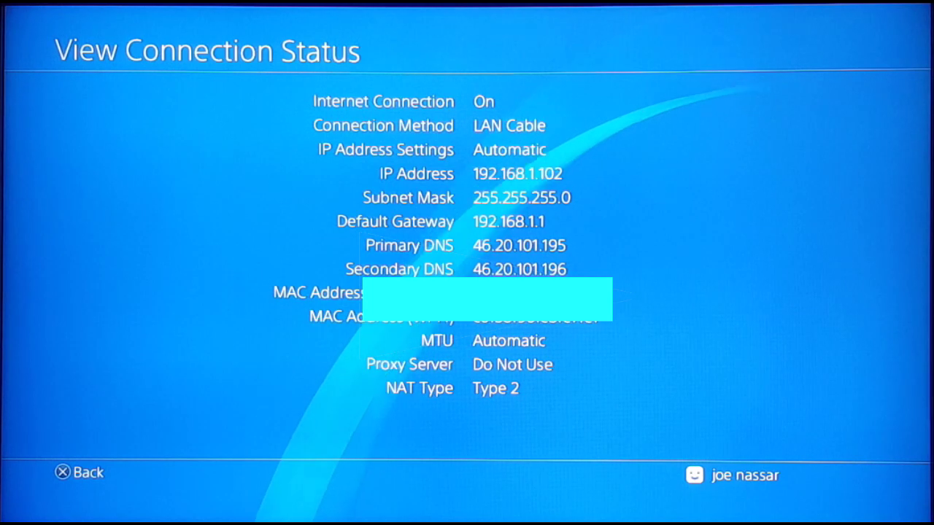
pyautogui.press('Escape')
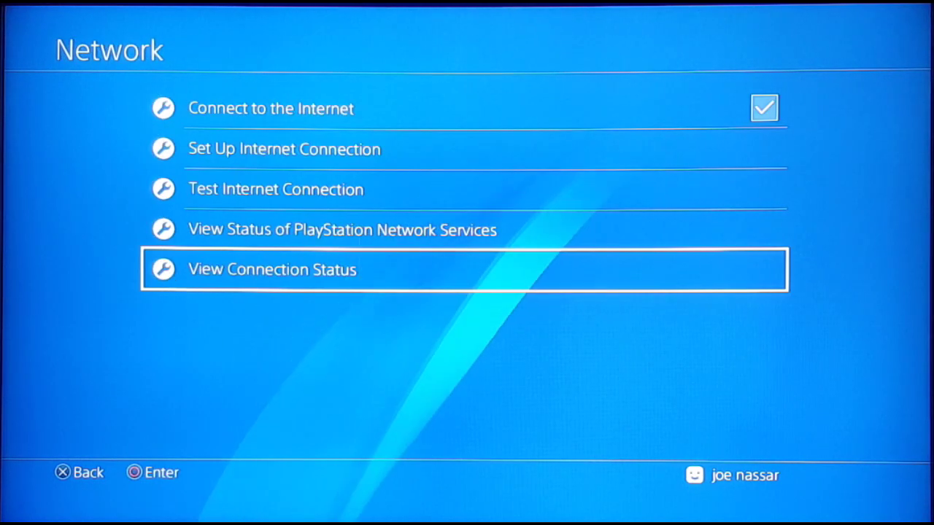
pyautogui.press('Up')
# - Start a custom LAN cable connection with automatic IP address settings
pyautogui.press('Up')
pyautogui.press('Up')
pyautogui.press('Return')
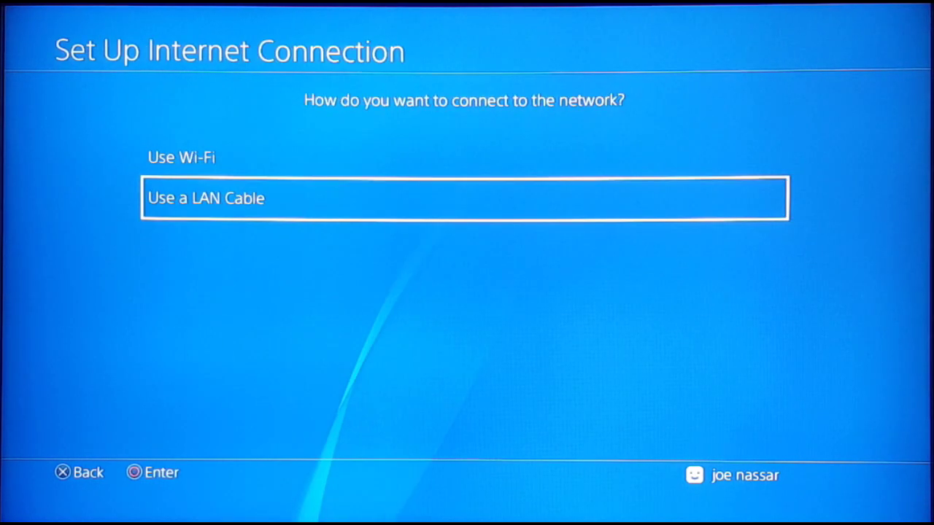
pyautogui.press('Up')
pyautogui.press('Down')
pyautogui.press('Return')
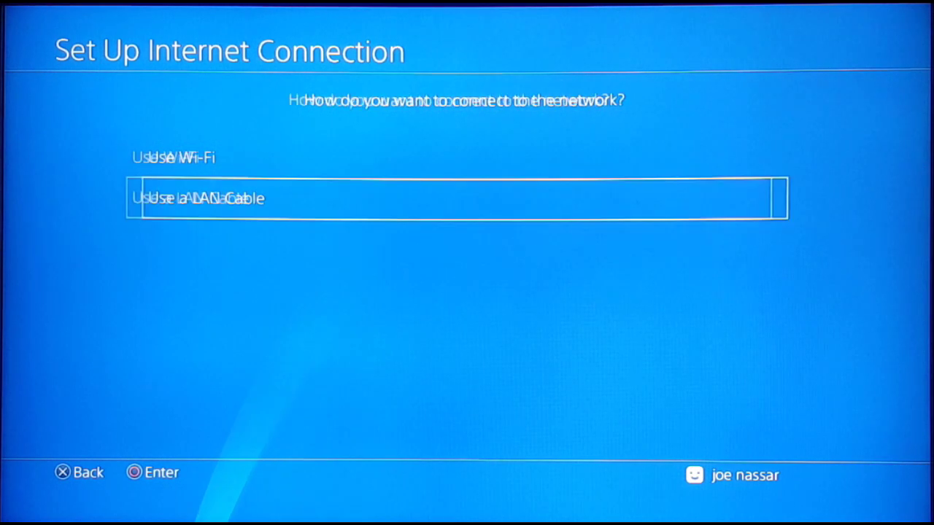
pyautogui.press('Down')
pyautogui.press('Return')
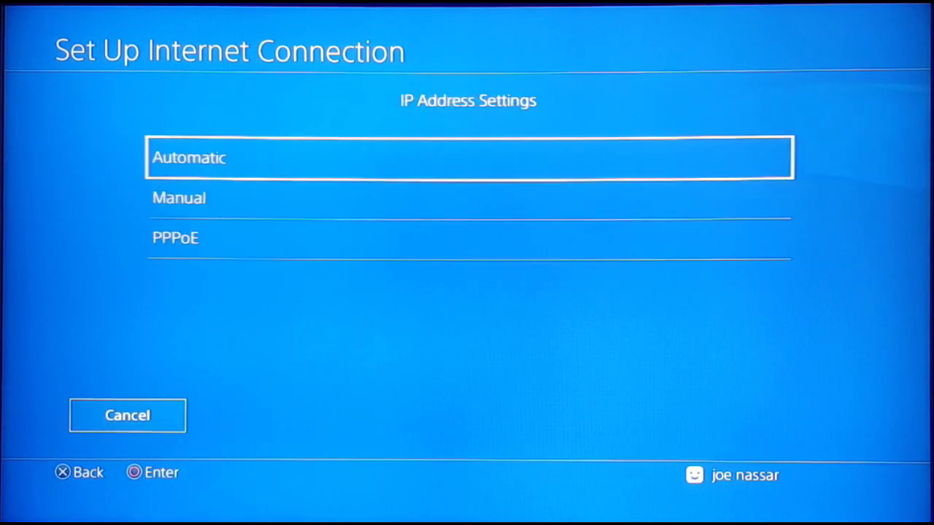
pyautogui.press('Down')
pyautogui.press('Up')
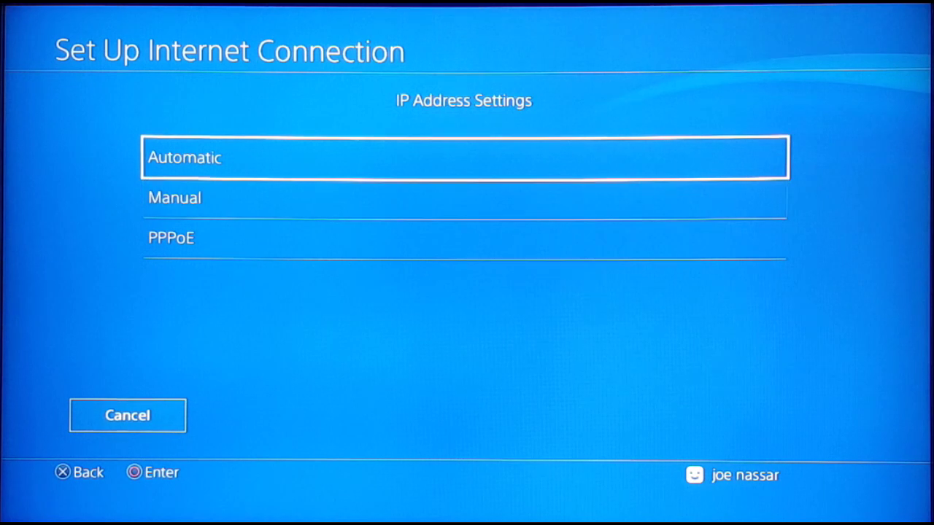
pyautogui.press('Return')
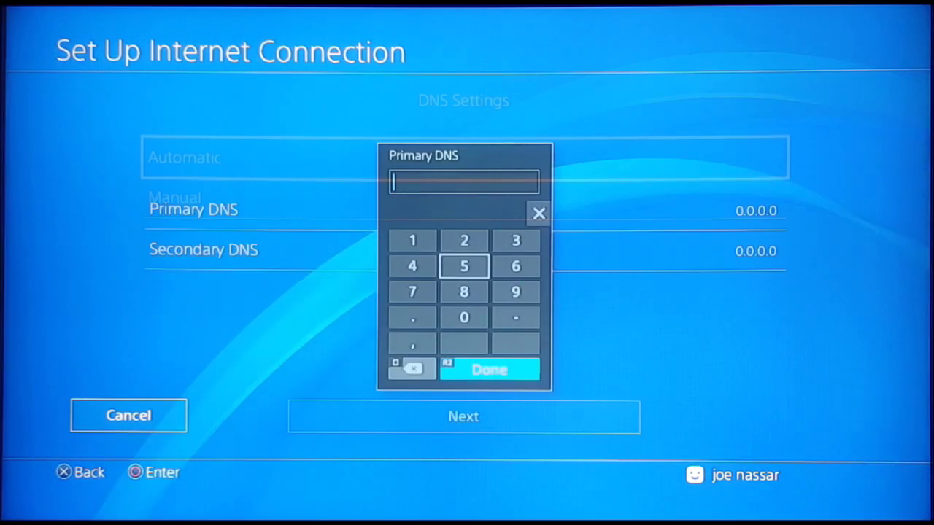
# - Enter 1.1.1.1 as the Primary DNS
pyautogui.press('Left')
pyautogui.press('Up')
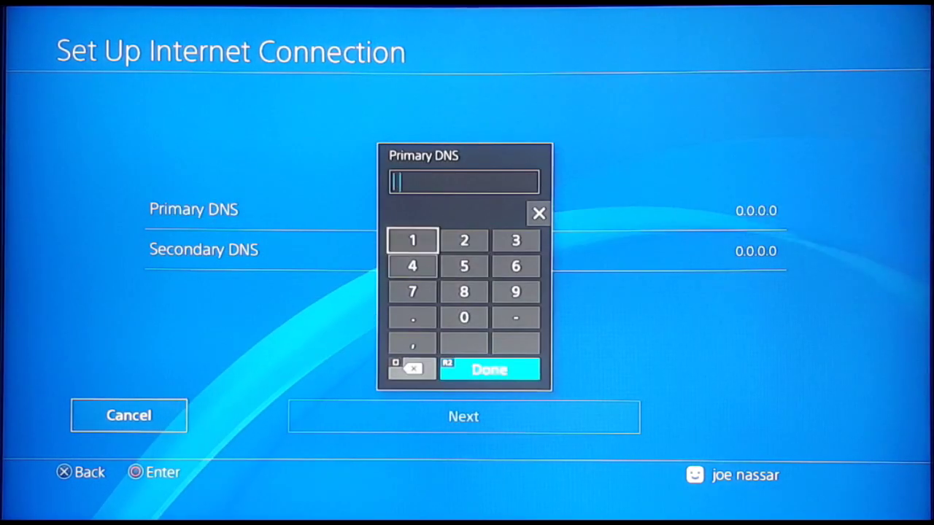
pyautogui.press('Return')
pyautogui.press('Right')
pyautogui.press('Down')
pyautogui.press('Down')
pyautogui.press('Down')
pyautogui.press('Left')
pyautogui.press('Return')
pyautogui.press('Up')
pyautogui.press('Up')
pyautogui.press('Up')
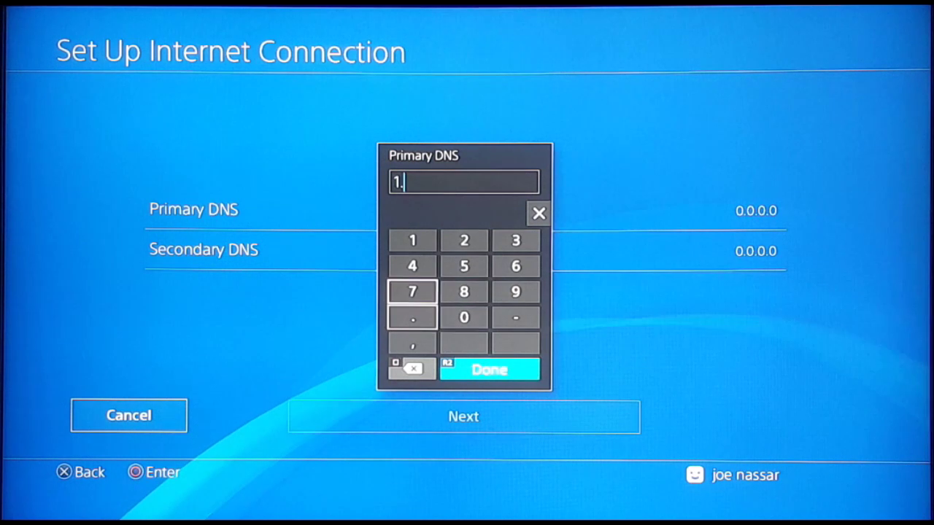
pyautogui.press('Return')
pyautogui.press('Down')
pyautogui.press('Down')
pyautogui.press('Down')
pyautogui.press('Return')
pyautogui.press('Up')
pyautogui.press('Up')
pyautogui.press('Up')
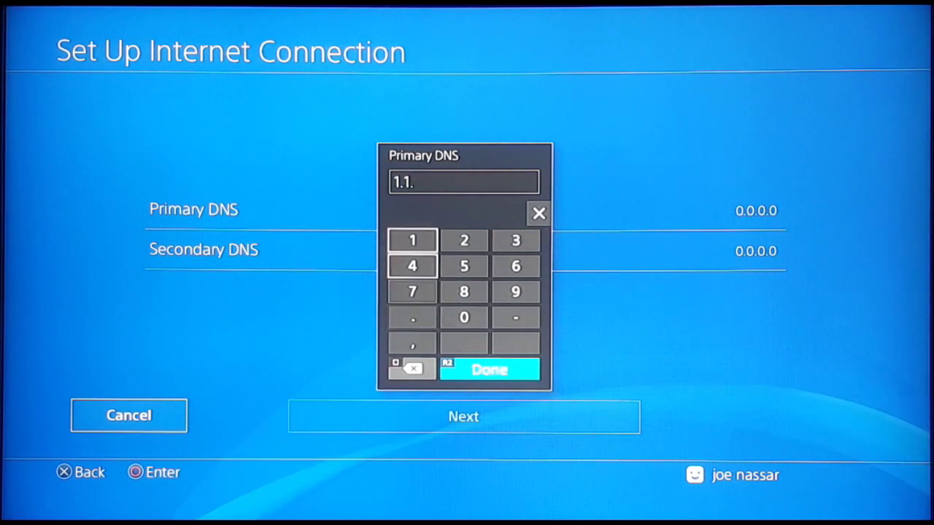
pyautogui.press('Return')
pyautogui.press('Down')
pyautogui.press('Down')
pyautogui.press('Down')
pyautogui.press('Return')
pyautogui.press('Up')
pyautogui.press('Up')
pyautogui.press('Return')
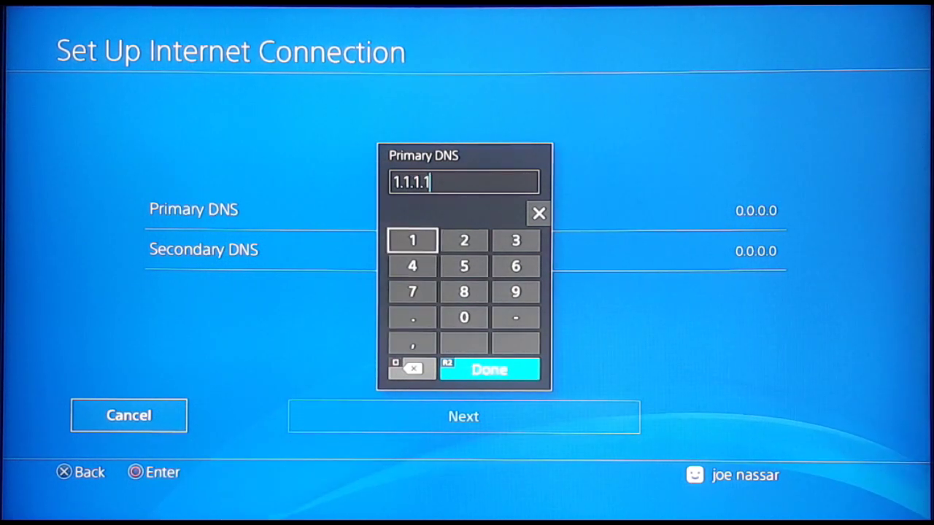
pyautogui.press('Return')
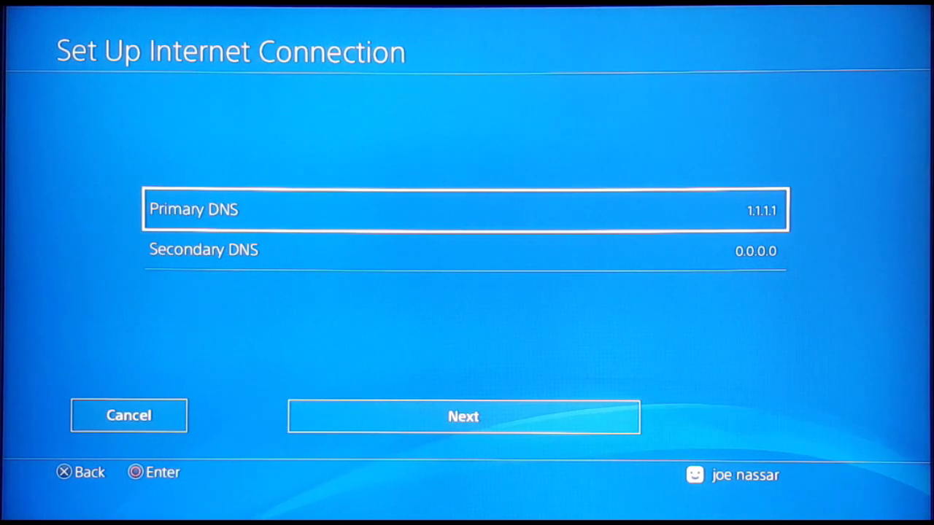
# - Replace the Secondary DNS with 1.0.0.1
pyautogui.press('Down')
pyautogui.press('Return')
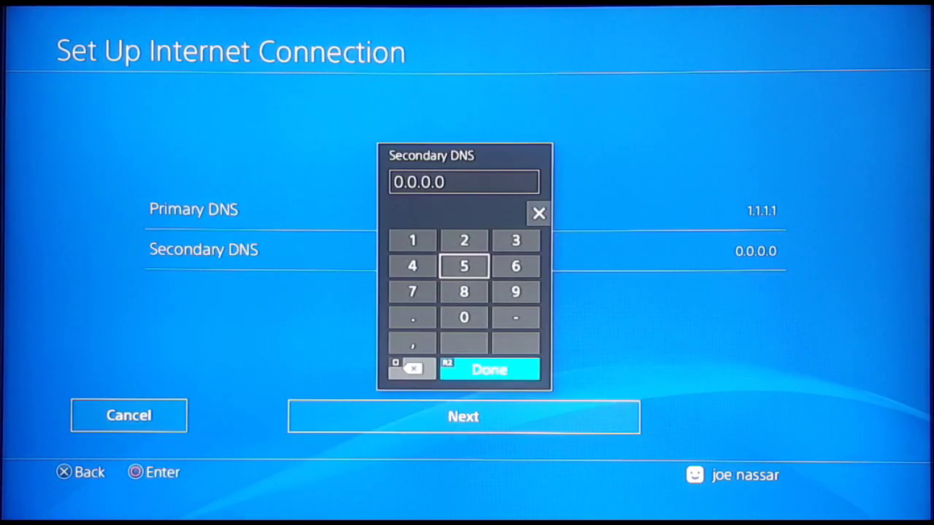
pyautogui.press('BackSpace')
pyautogui.press('BackSpace')
pyautogui.press('BackSpace')
pyautogui.press('BackSpace')
pyautogui.press('BackSpace')
pyautogui.press('BackSpace')
pyautogui.press('BackSpace')
pyautogui.press('Up')
pyautogui.press('Left')
pyautogui.press('Return')
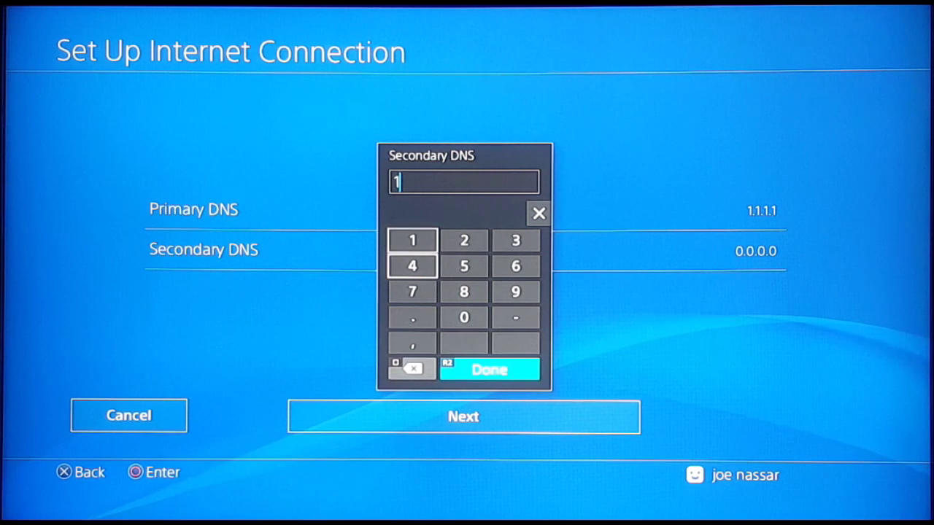
pyautogui.press('Down')
pyautogui.press('Down')
pyautogui.press('Down')
pyautogui.press('Return')
pyautogui.press('Right')
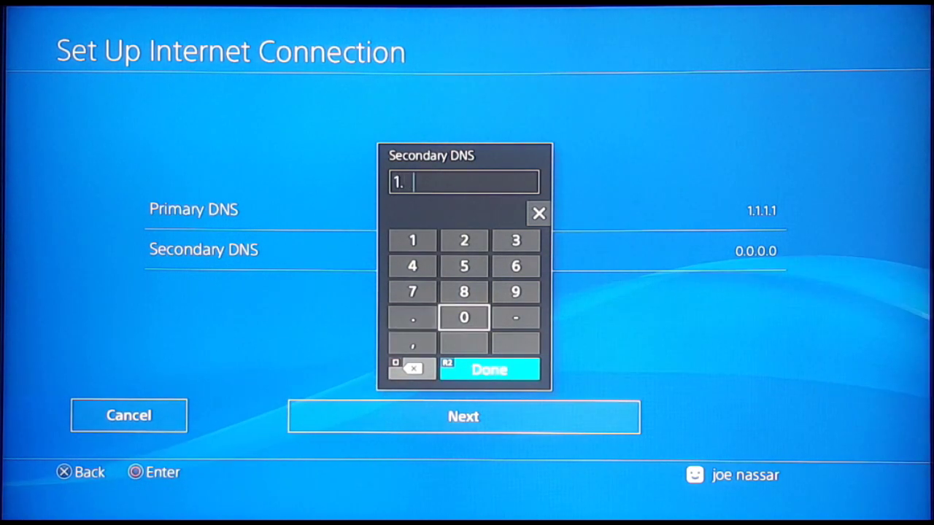
pyautogui.press('Return')
pyautogui.press('Left')
pyautogui.press('Return')
pyautogui.press('Right')
pyautogui.press('Return')
pyautogui.press('Left')
pyautogui.press('Return')
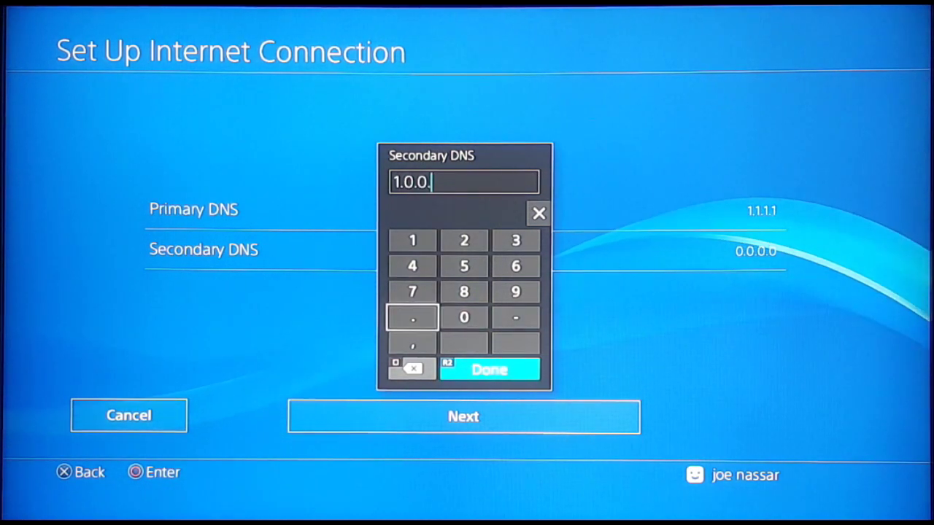
pyautogui.press('Up')
pyautogui.press('Up')
pyautogui.press('Up')
pyautogui.press('Return')
pyautogui.press('Escape')
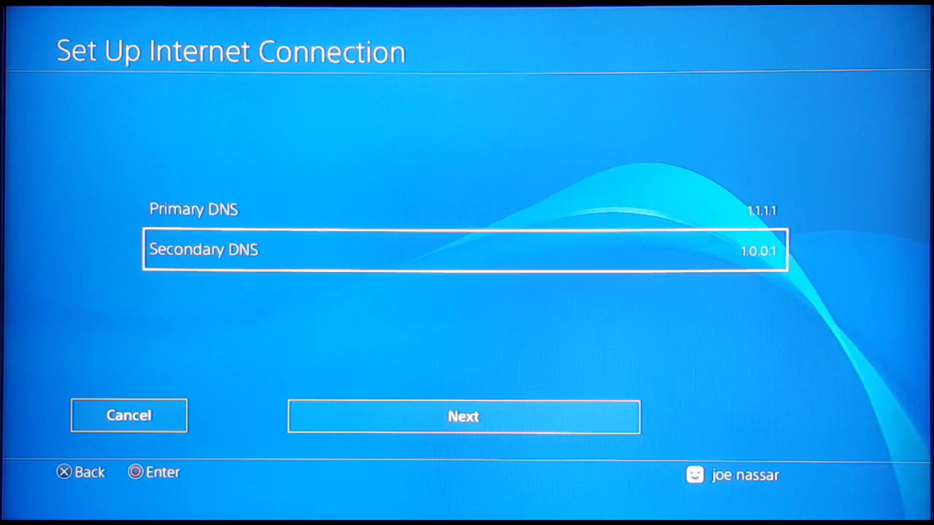
pyautogui.press('Down')
# - Return to manual DNS settings and change the Primary DNS to 8.8.8.8
pyautogui.press('Return')
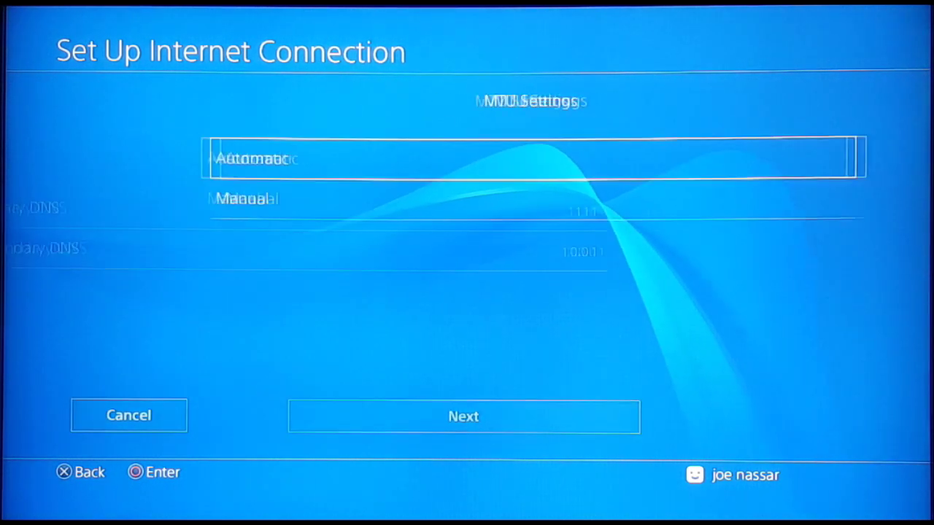
pyautogui.press('Return')
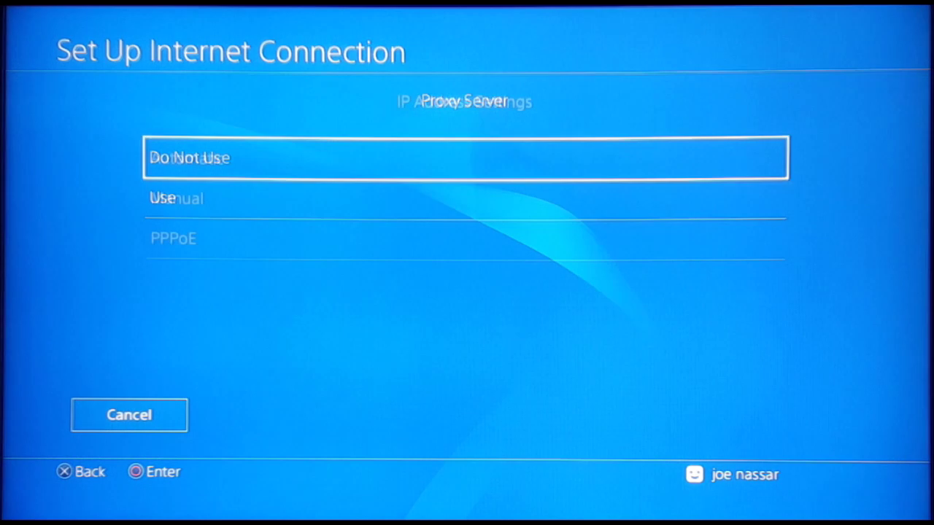
pyautogui.press('Return')
pyautogui.press('Down')
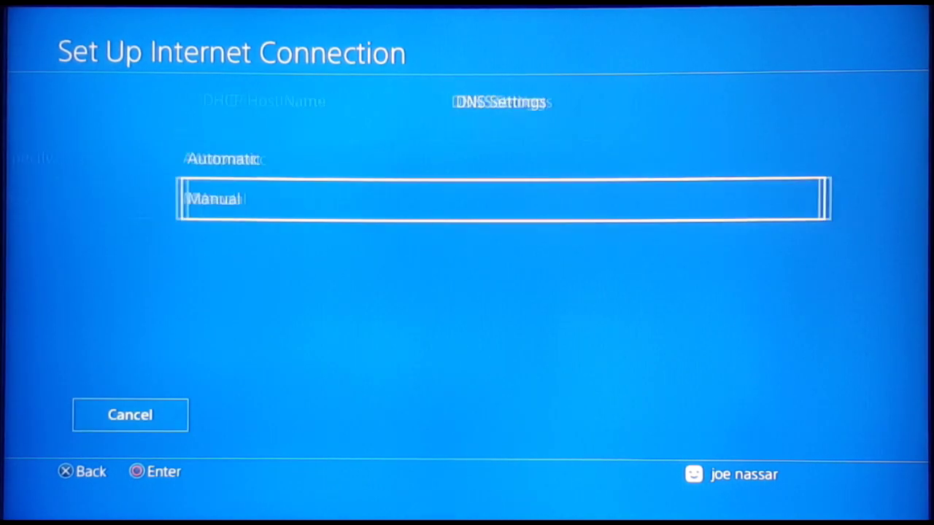
pyautogui.press('Return')
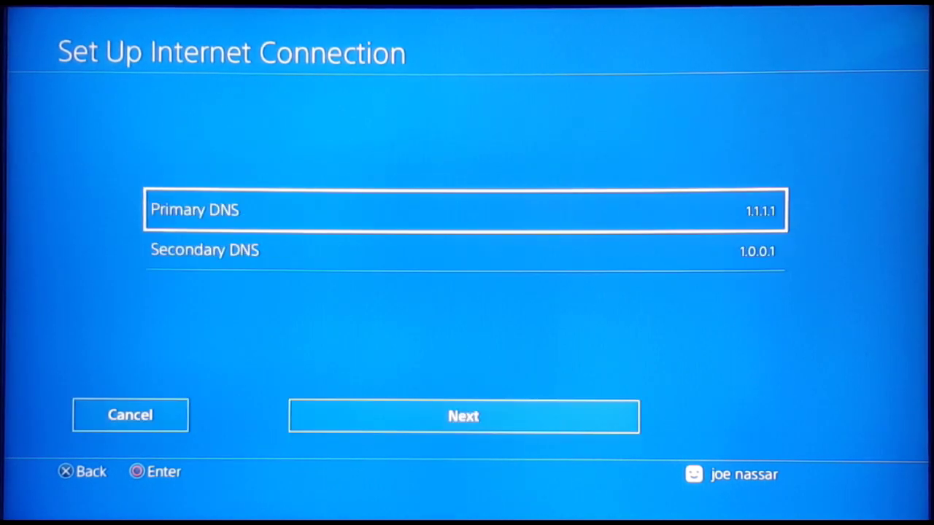
pyautogui.press('Return')
pyautogui.press('BackSpace')
pyautogui.press('BackSpace')
pyautogui.press('BackSpace')
pyautogui.press('BackSpace')
pyautogui.press('BackSpace')
pyautogui.press('BackSpace')
pyautogui.press('BackSpace')
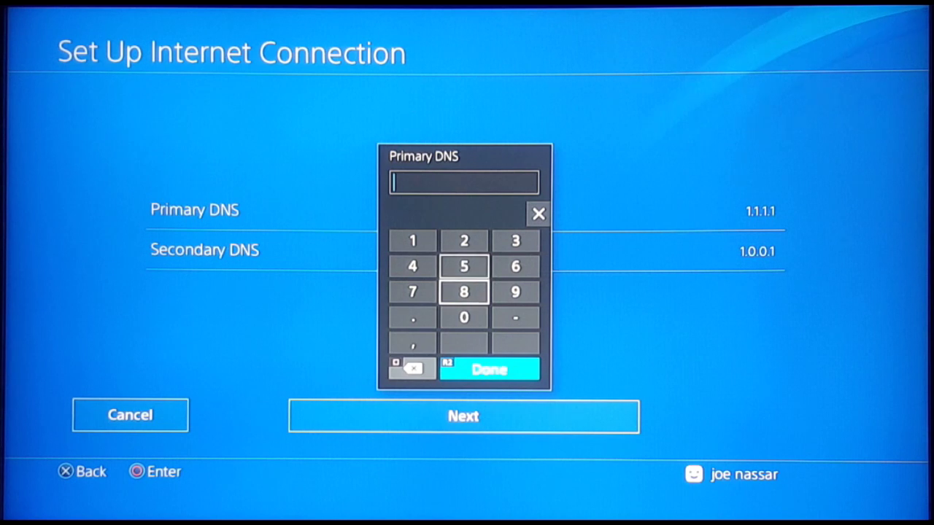
pyautogui.write('8.8.')
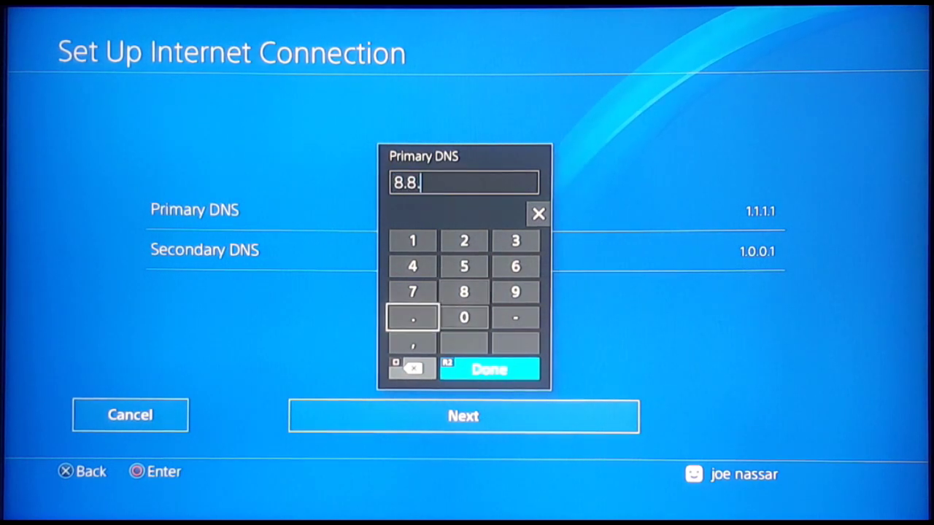
pyautogui.write('8.8')
pyautogui.press('Return')
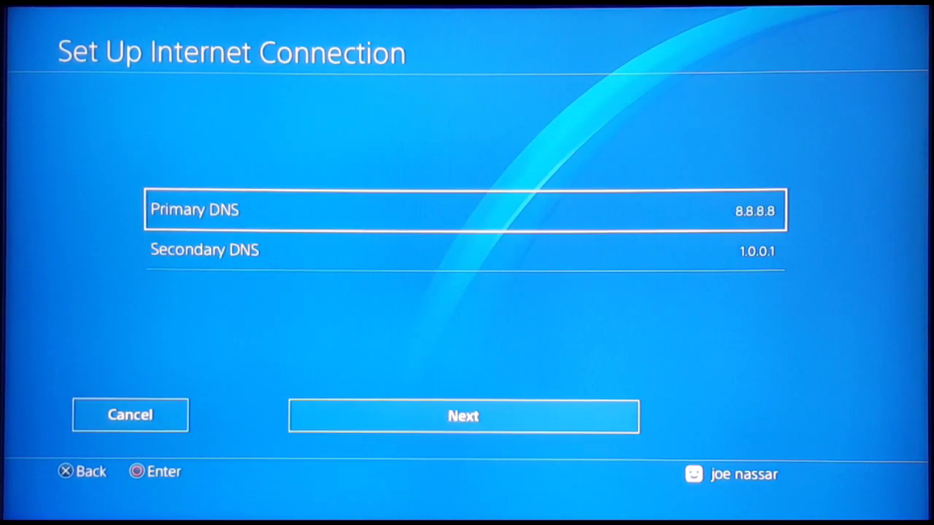
# - Change the Secondary DNS to 8.8.4.4 and continue with automatic MTU and no proxy
pyautogui.press('Return')
pyautogui.press('BackSpace')
pyautogui.press('BackSpace')
pyautogui.press('BackSpace')
pyautogui.press('BackSpace')
pyautogui.press('BackSpace')
pyautogui.press('BackSpace')
pyautogui.press('BackSpace')
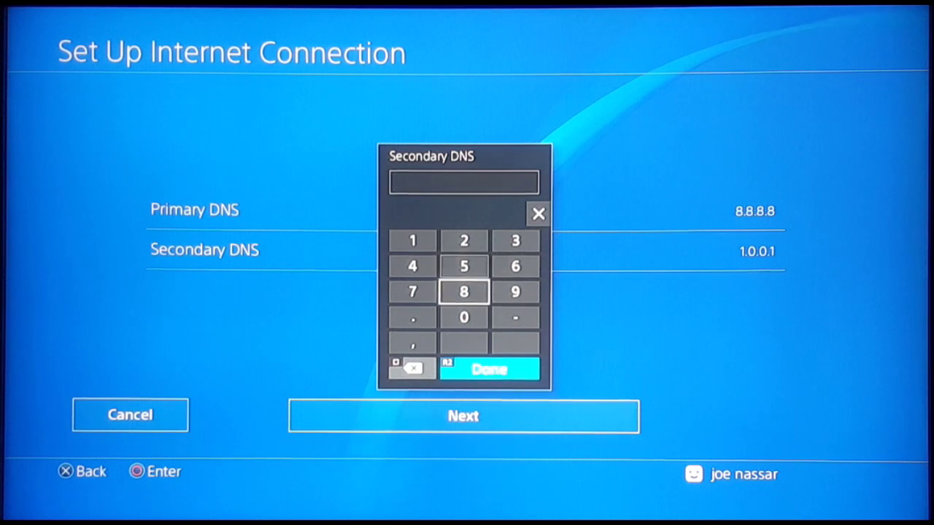
pyautogui.write('8.8.')
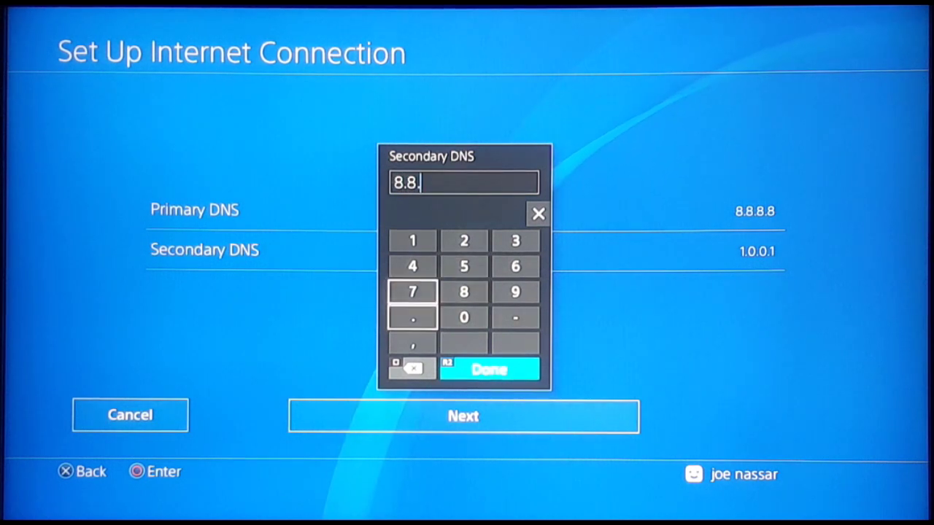
pyautogui.write('4.4')
pyautogui.press('Return')
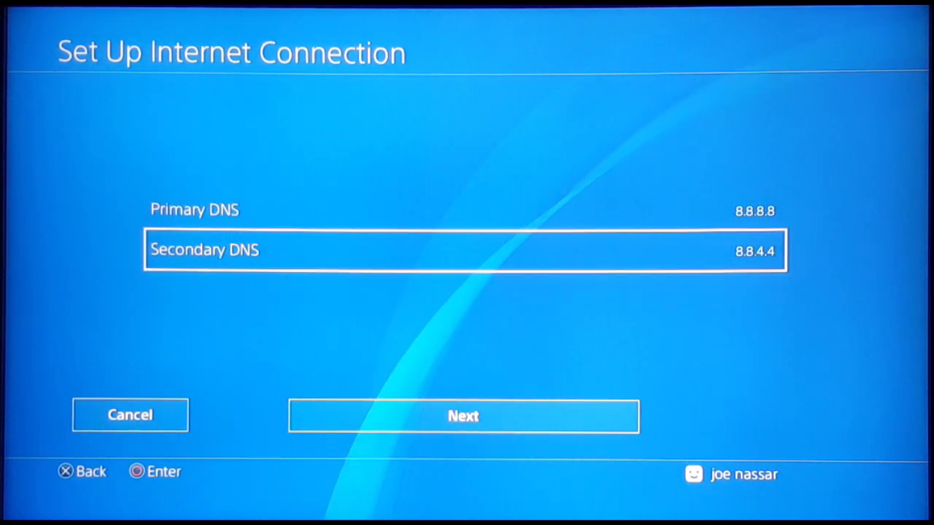
pyautogui.press('Down')
pyautogui.press('Return')
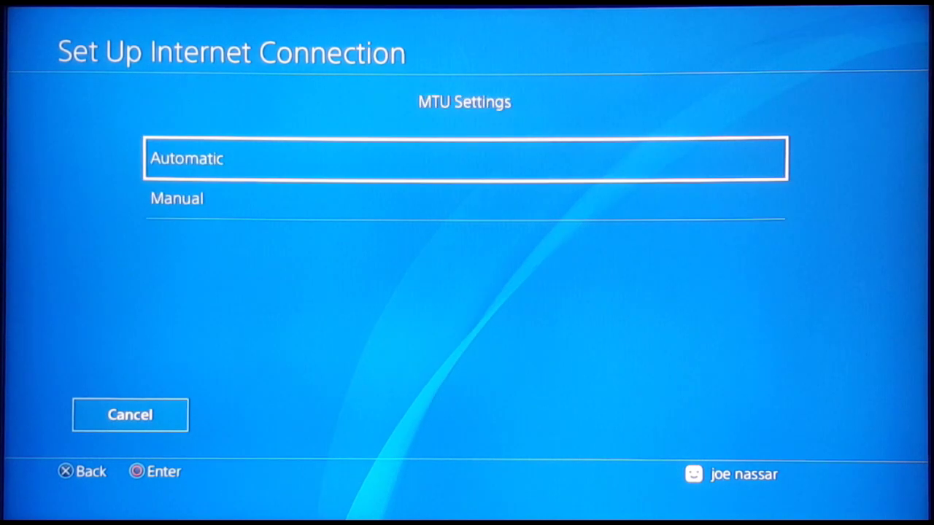
pyautogui.press('Return')
pyautogui.press('Return')
pyautogui.press('Return')
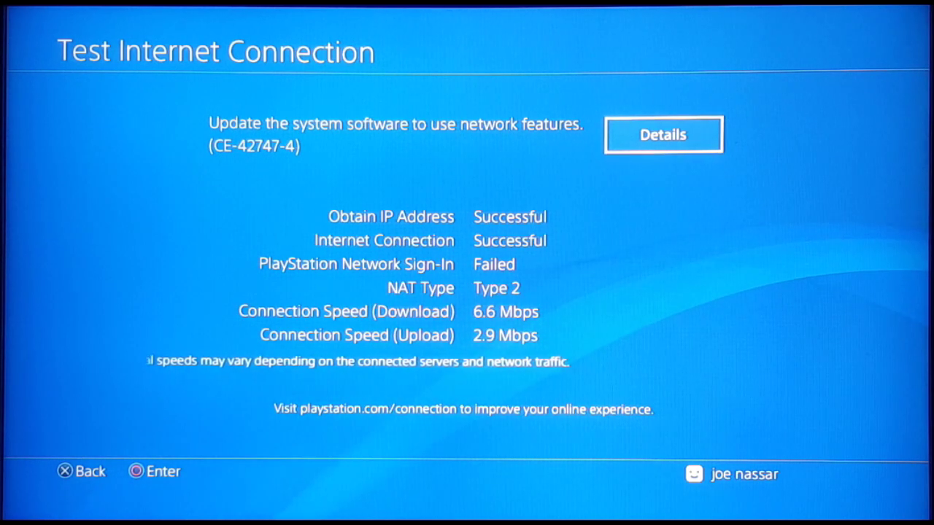
# - Leave the test results for the PS4 home screen, then enter router address 192.168.1.1 in Chrome
pyautogui.press('Escape')
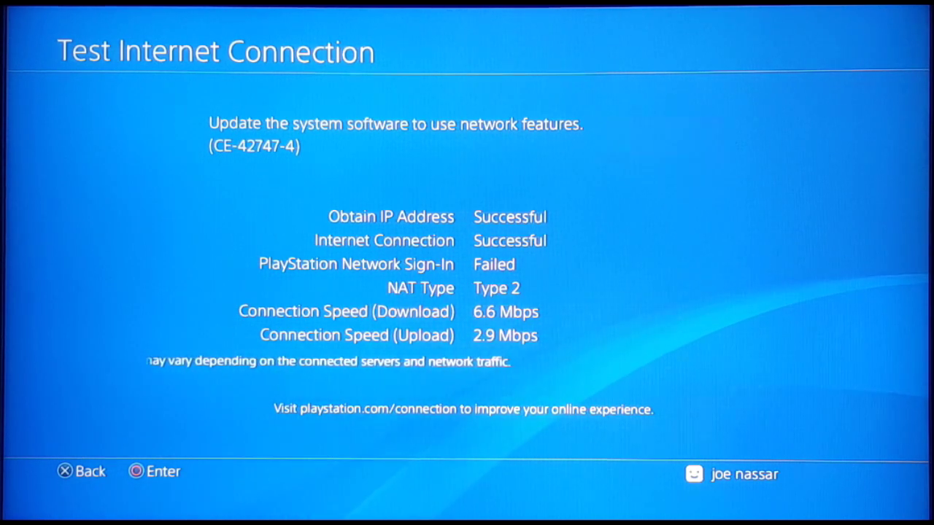
pyautogui.press('Escape')
pyautogui.press('Escape')
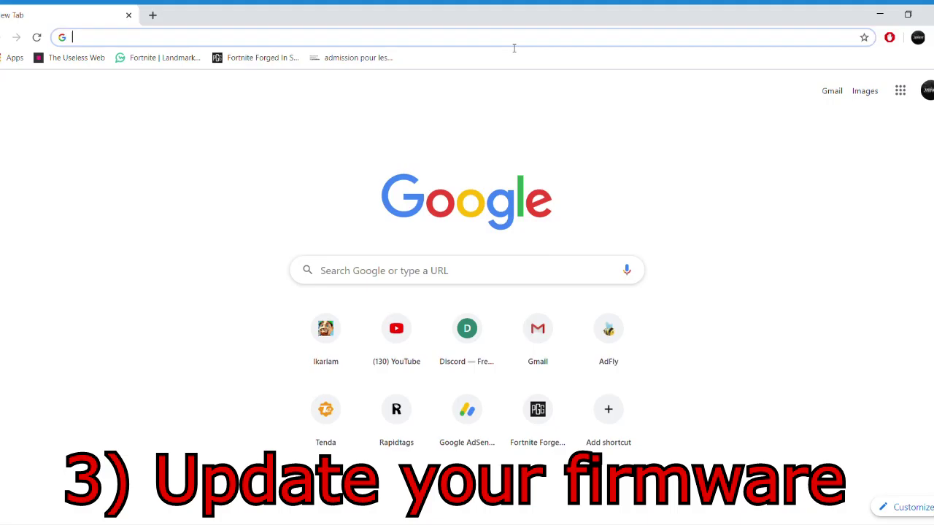
pyautogui.write('1')
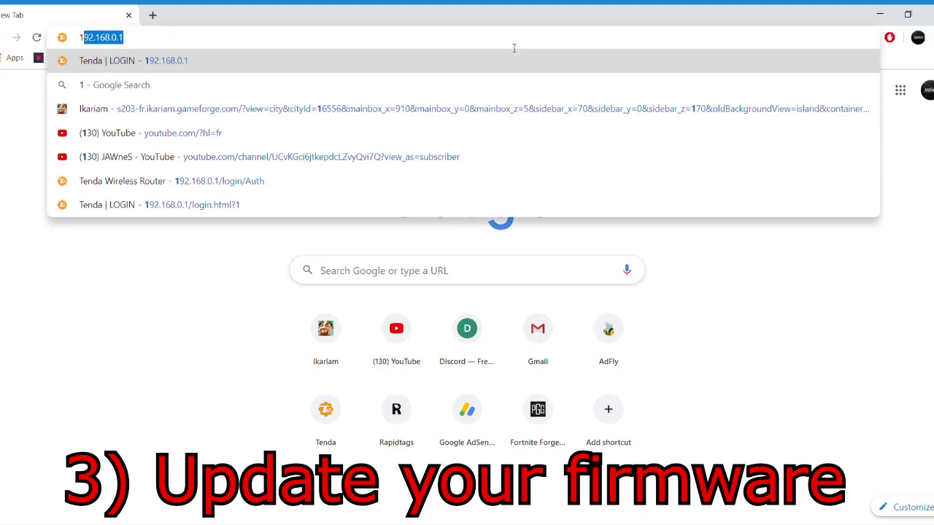
pyautogui.write('92.16')
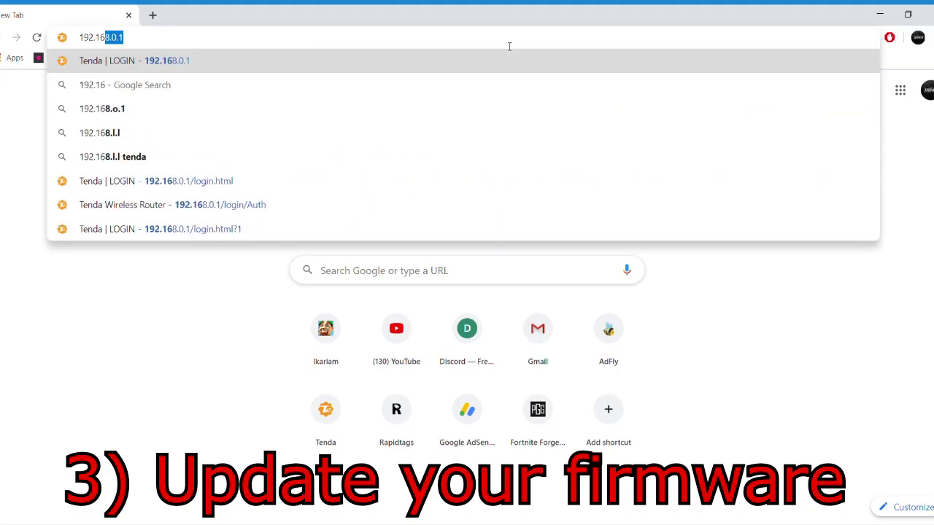
pyautogui.write('8.1.1')
# - Log in to the router admin at 192.168.1.1 with the admin username and router password
pyautogui.press('Return')
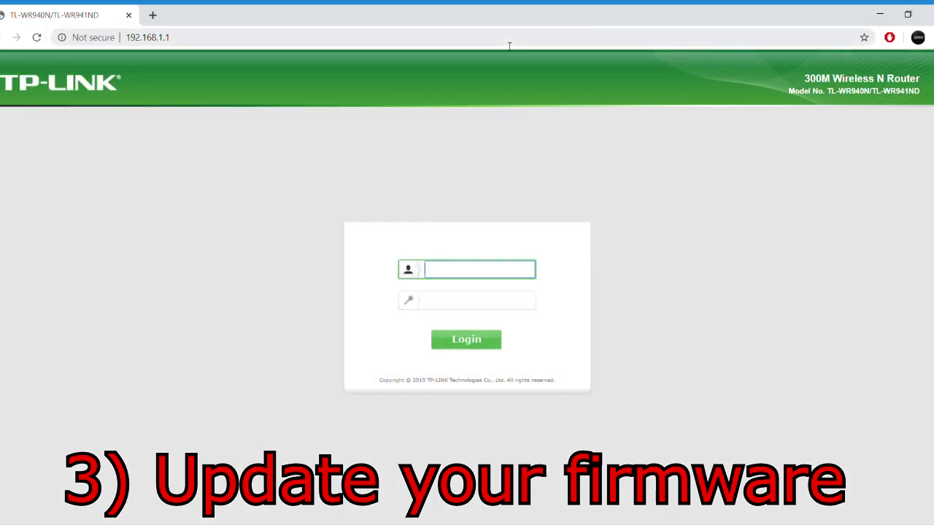
pyautogui.write('admin')
pyautogui.press('Tab')
pyautogui.write('admin')
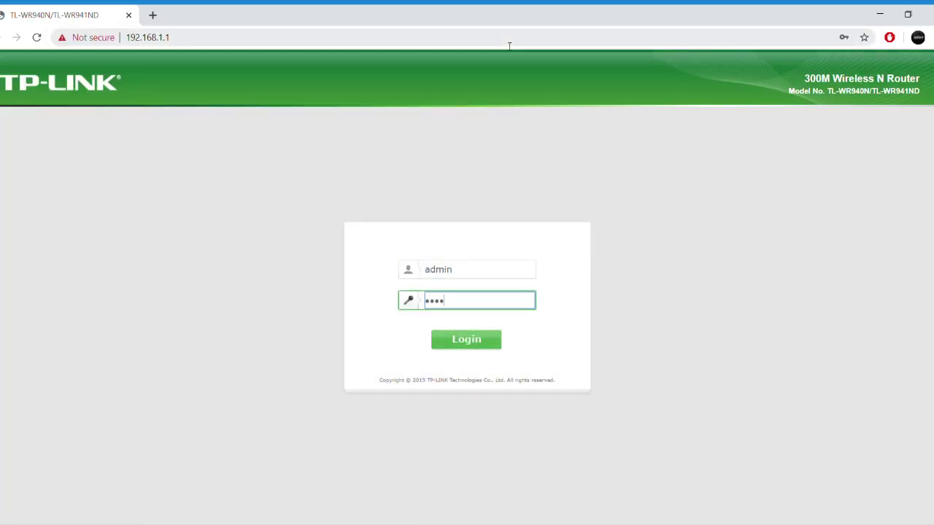
pyautogui.press('Return')
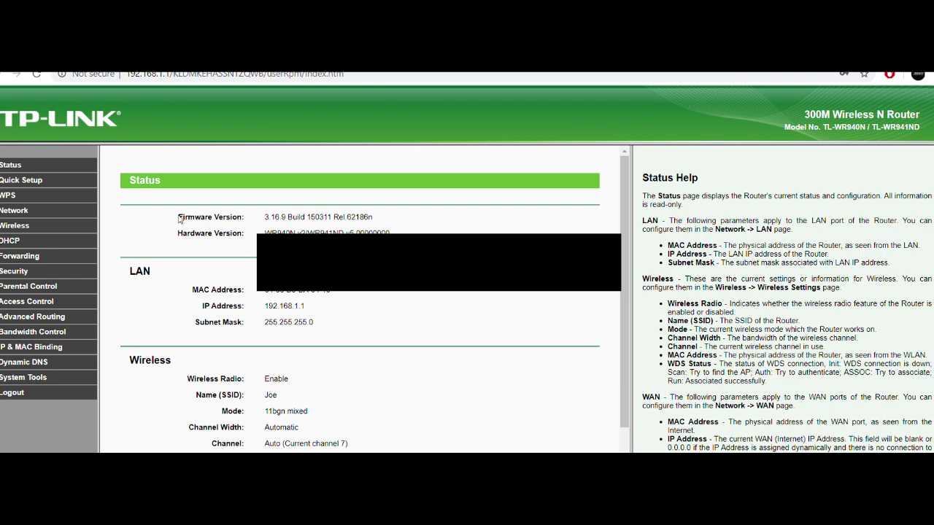
# - Note firmware version 3.16.9 Build 150311 and go to System Tools > Firmware Upgrade
pyautogui.moveTo(176, 218); pyautogui.dragTo(380, 221)
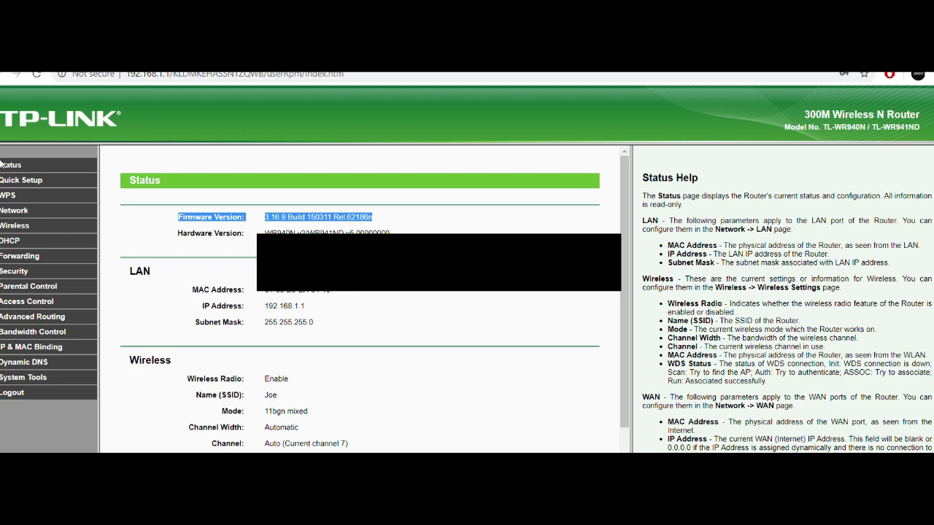
pyautogui.click(13, 181)
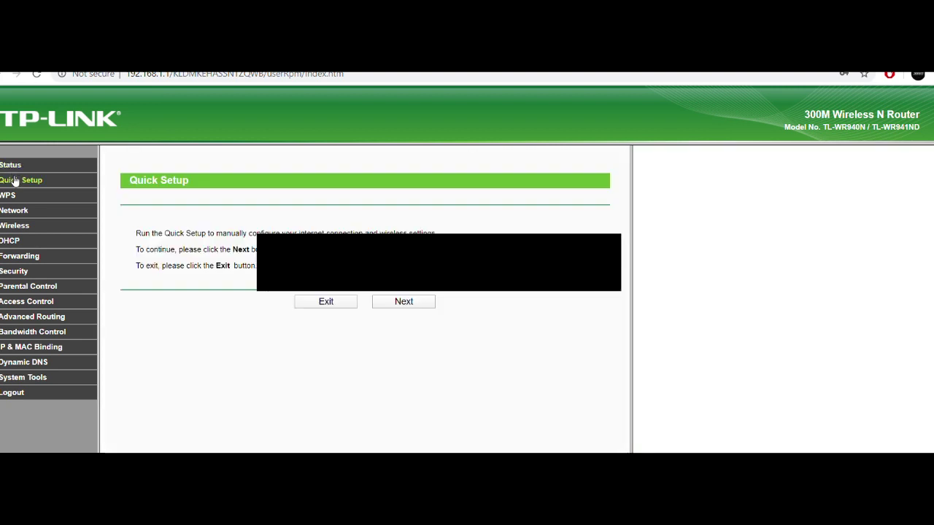
pyautogui.click(40, 379)
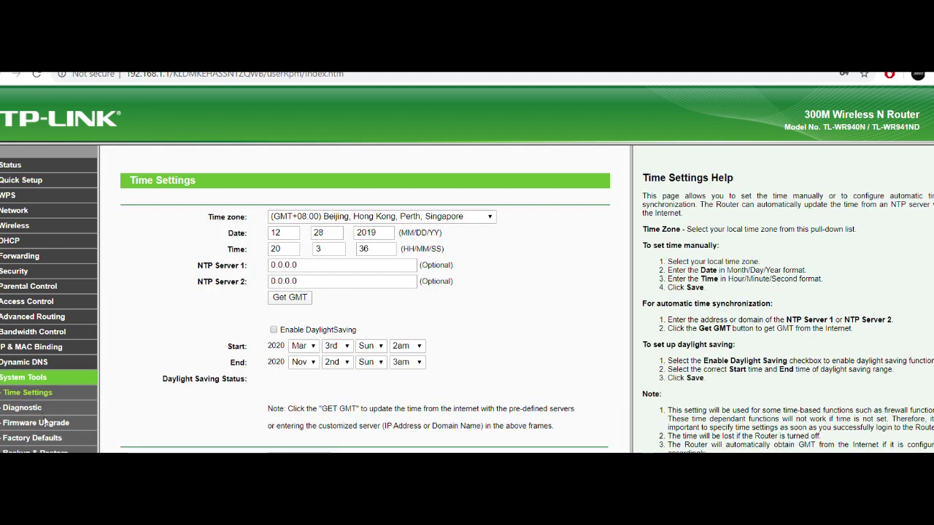
pyautogui.click(45, 423)
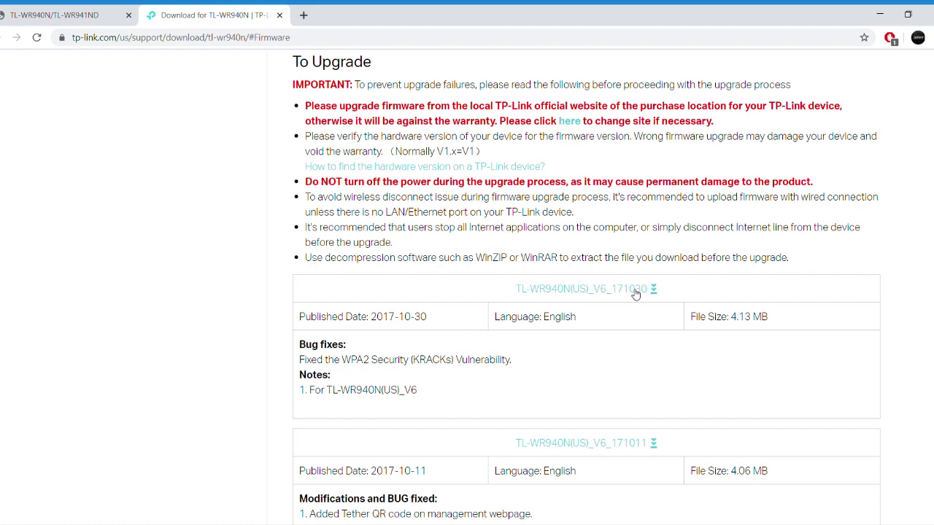
# - Download the TL-WR940N(US)_V6_171030 firmware zip and open it from the download bar
pyautogui.scroll(-3, 635, 293)
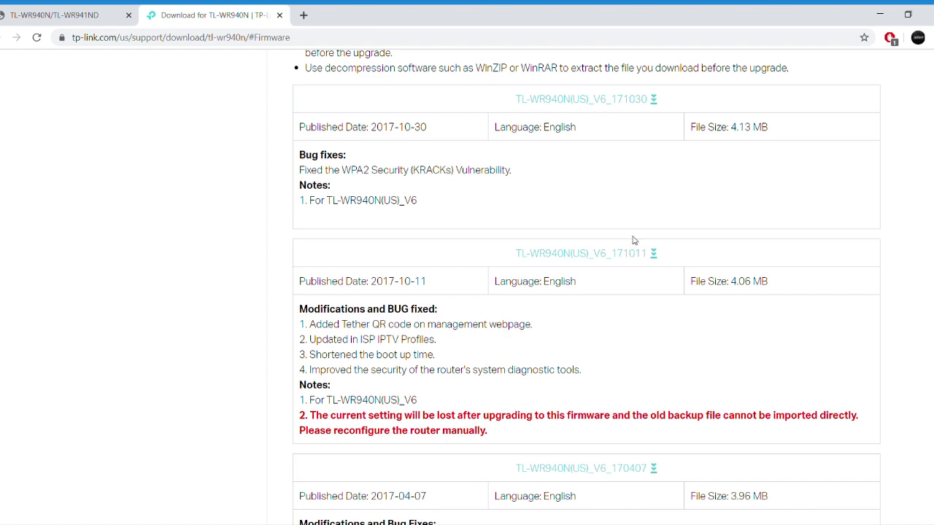
pyautogui.scroll(1, 633, 240)
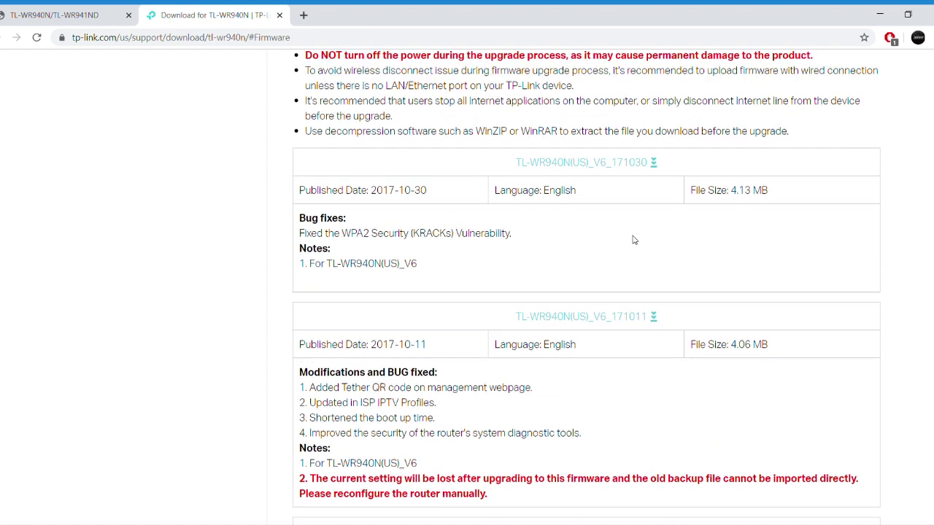
pyautogui.click(612, 164)
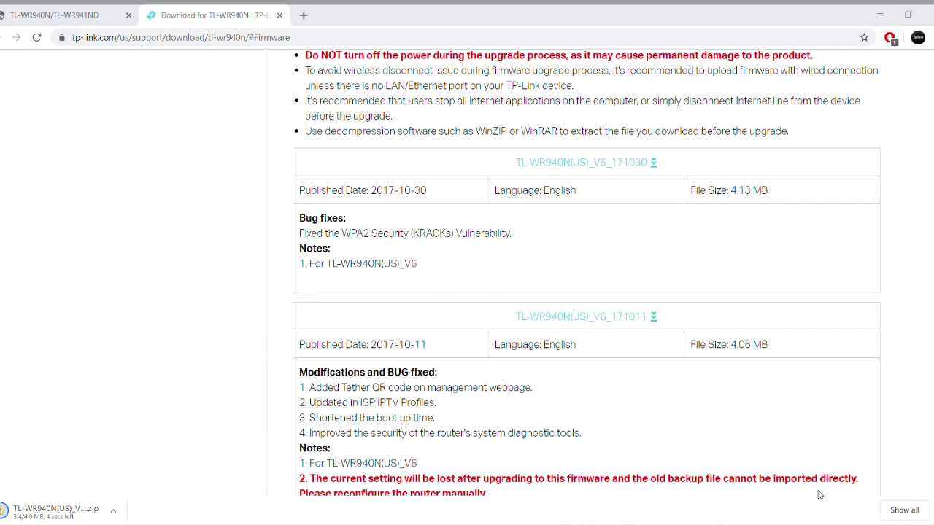
pyautogui.click(79, 513)
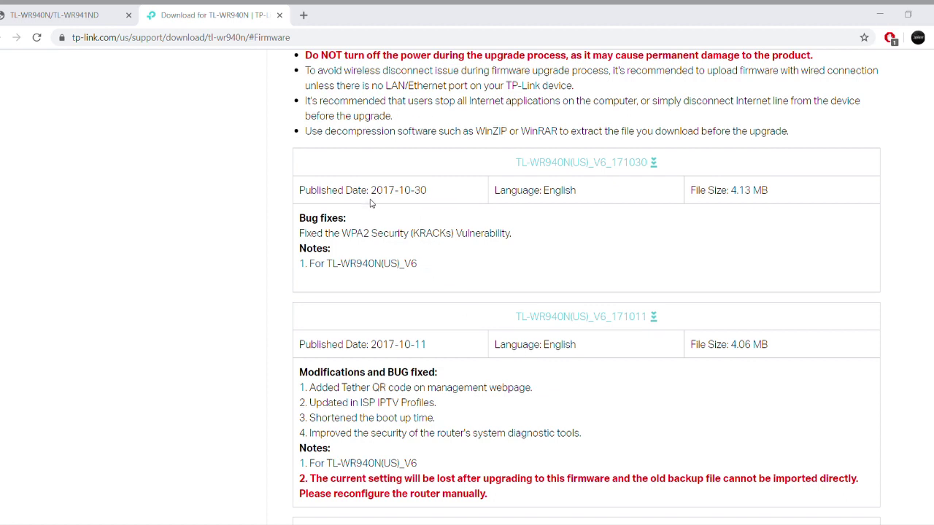
# - Bring Chrome forward and return to the router's Firmware Upgrade tab
pyautogui.click(284, 71)
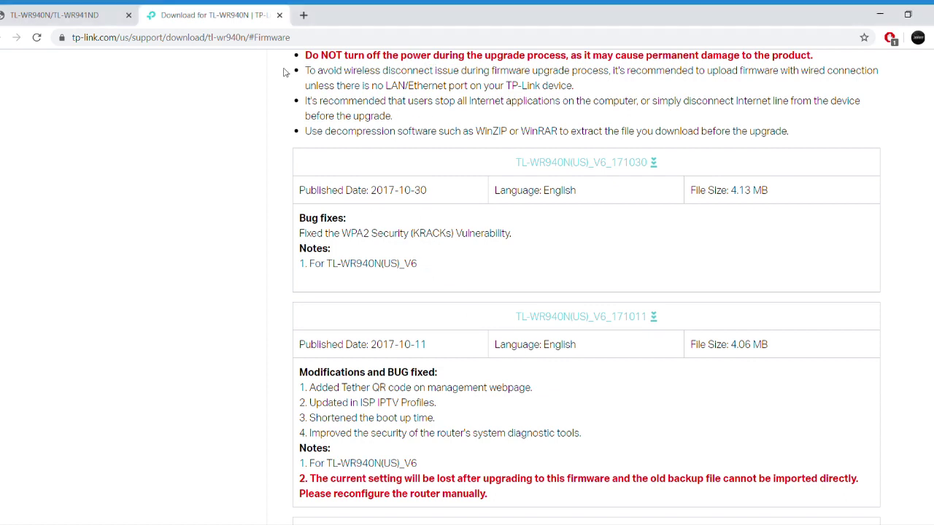
pyautogui.scroll(3, 357, 184)
pyautogui.hotkey('ctrl', 'shift', 'Tab')
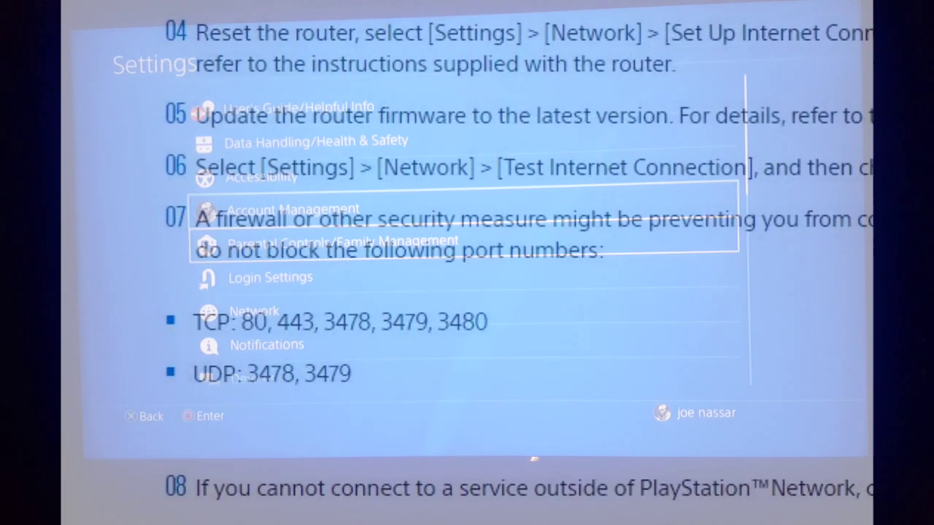
# - From Settings > Network, start Set Up Internet Connection again, heading for the LAN cable option
pyautogui.press('Down')
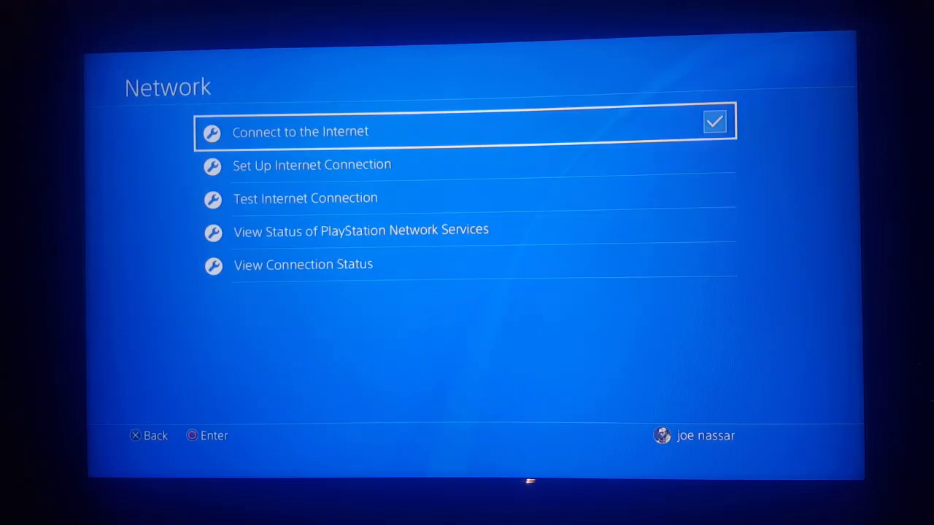
pyautogui.press('Down')
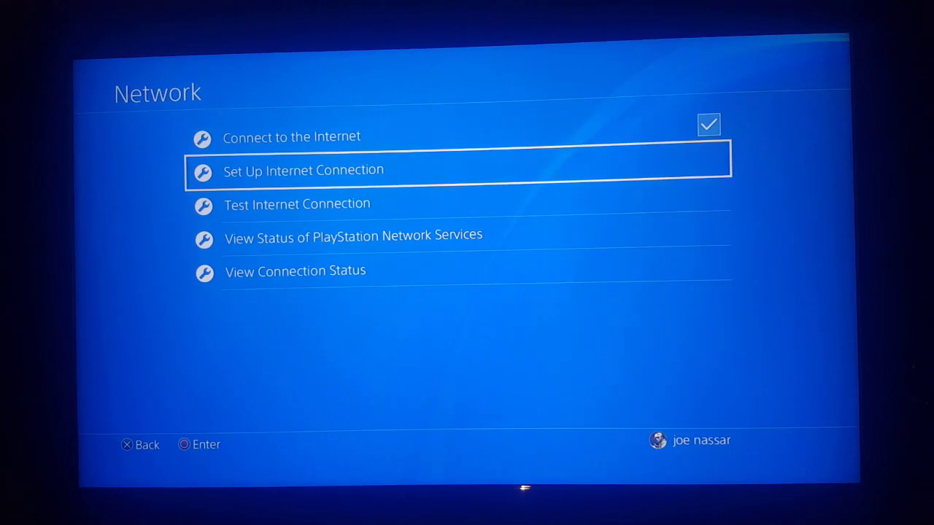
pyautogui.press('Return')
pyautogui.press('Down')
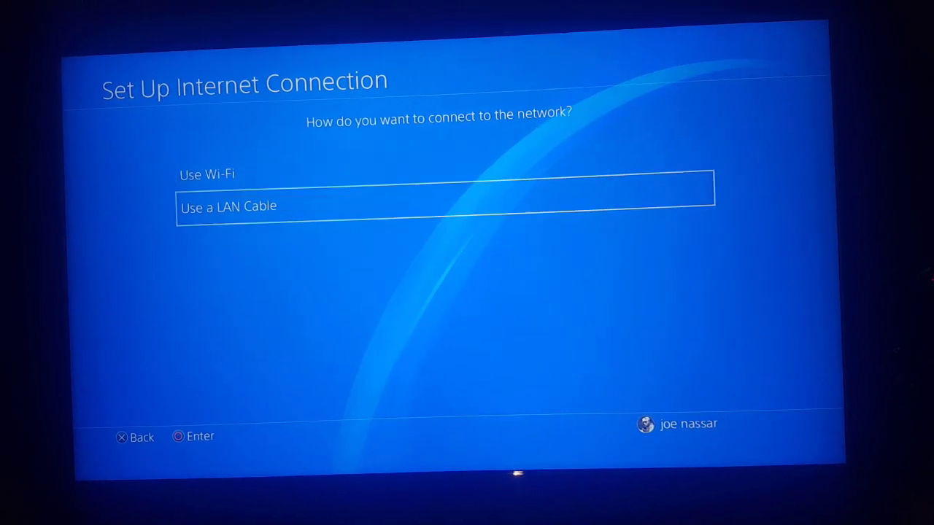
# - Choose a wired LAN connection with the Custom setup method and Manual IP settings
pyautogui.press('Return')
pyautogui.press('Down')
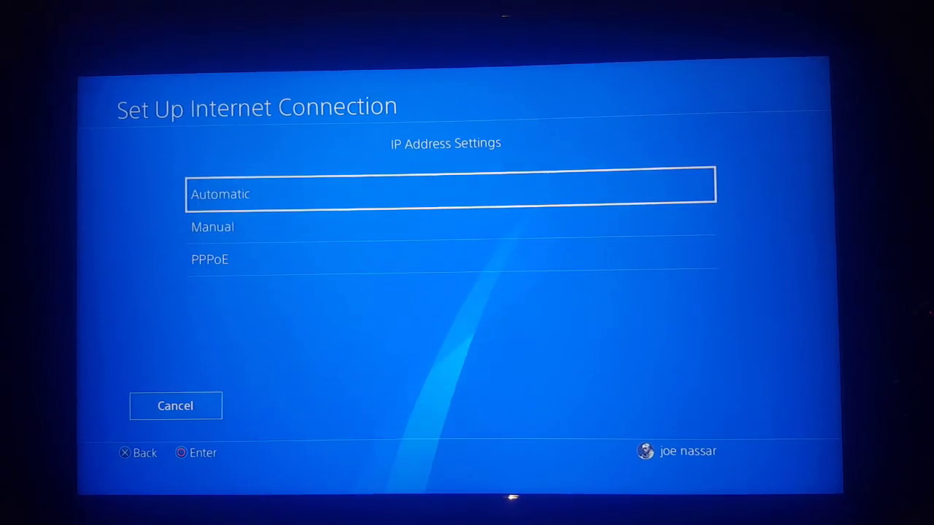
pyautogui.press('Up')
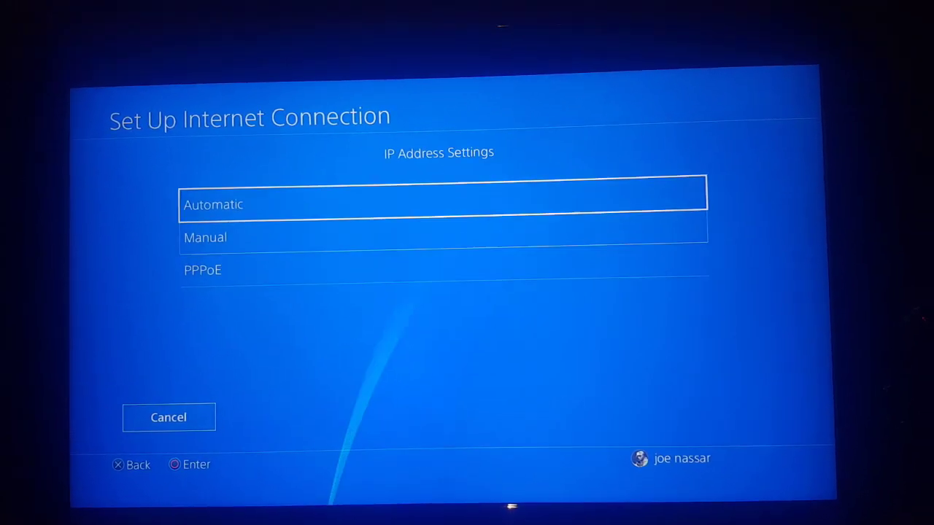
pyautogui.press('Down')
pyautogui.press('Return')
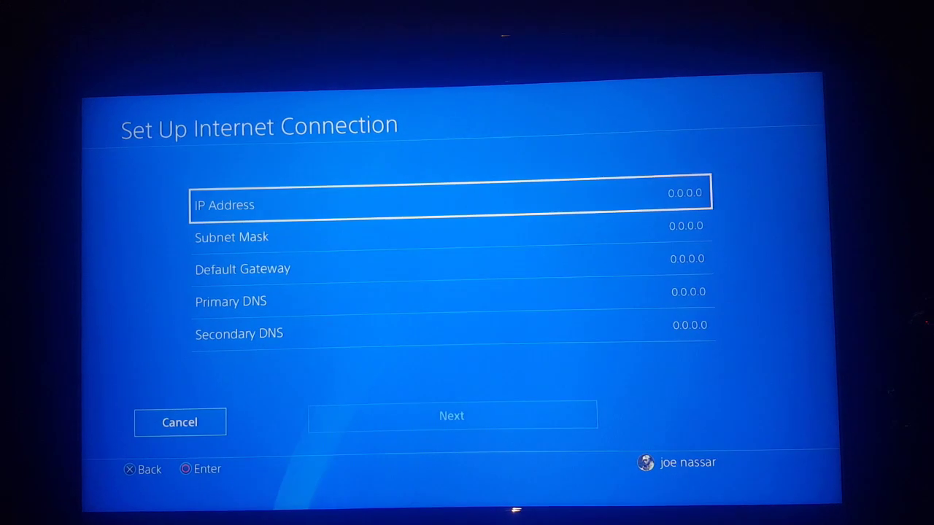
# - Clear the IP Address field, enter 192.168.1.123 on the keypad and confirm it
pyautogui.press('Return')
pyautogui.press('BackSpace')
pyautogui.press('BackSpace')
pyautogui.press('BackSpace')
pyautogui.press('BackSpace')
pyautogui.press('BackSpace')
pyautogui.press('BackSpace')
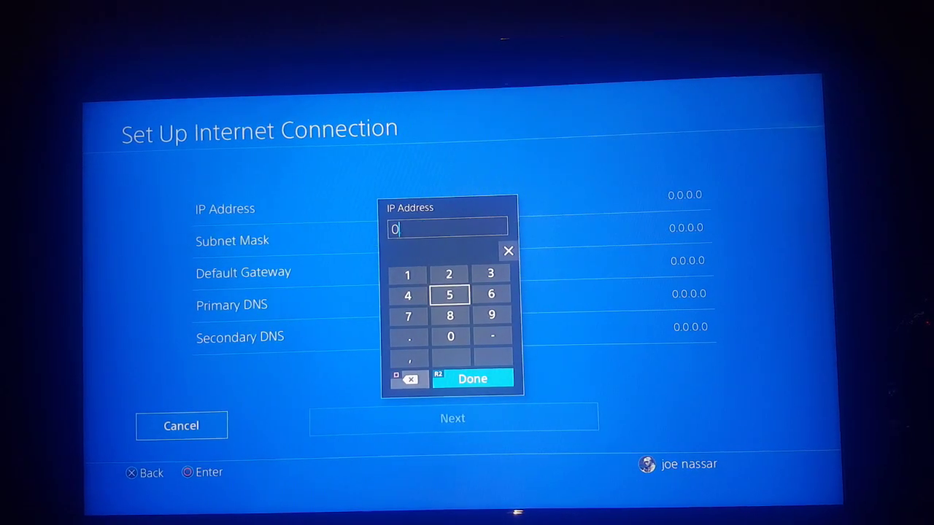
pyautogui.press('Up')
pyautogui.press('Left')
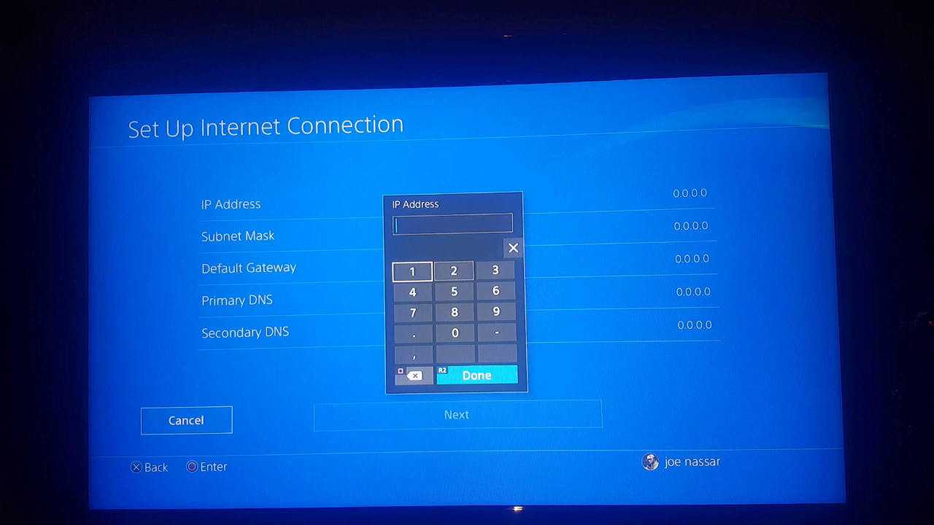
pyautogui.press('Return')
pyautogui.press('Right')
pyautogui.press('Right')
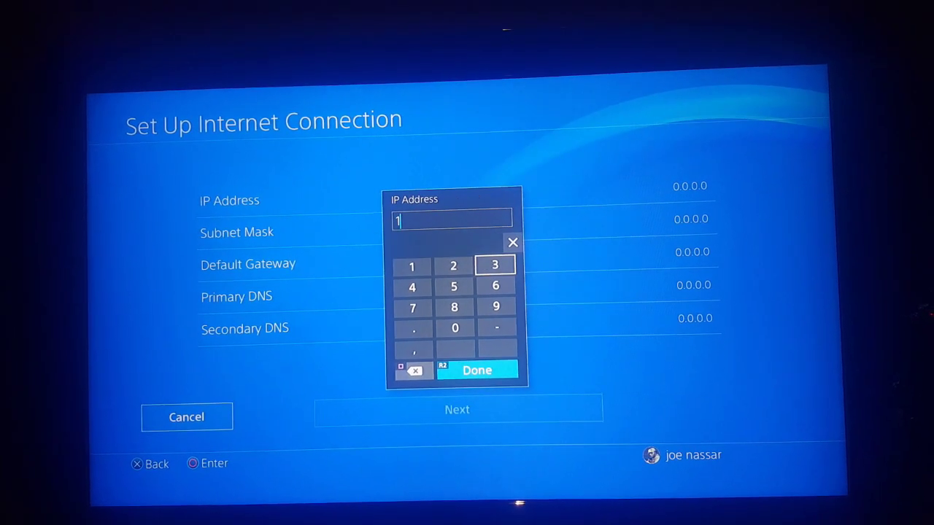
pyautogui.press('Down')
pyautogui.press('Left')
pyautogui.press('Up')
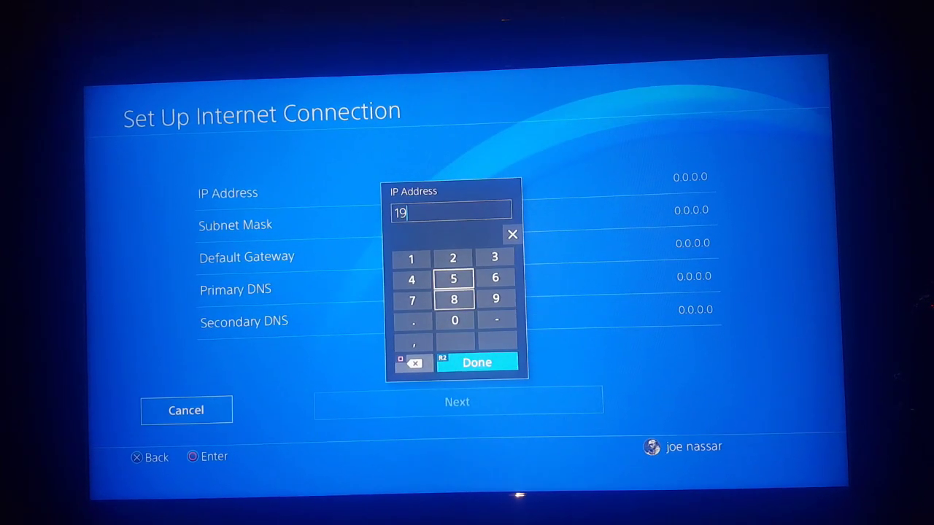
pyautogui.press('Down')
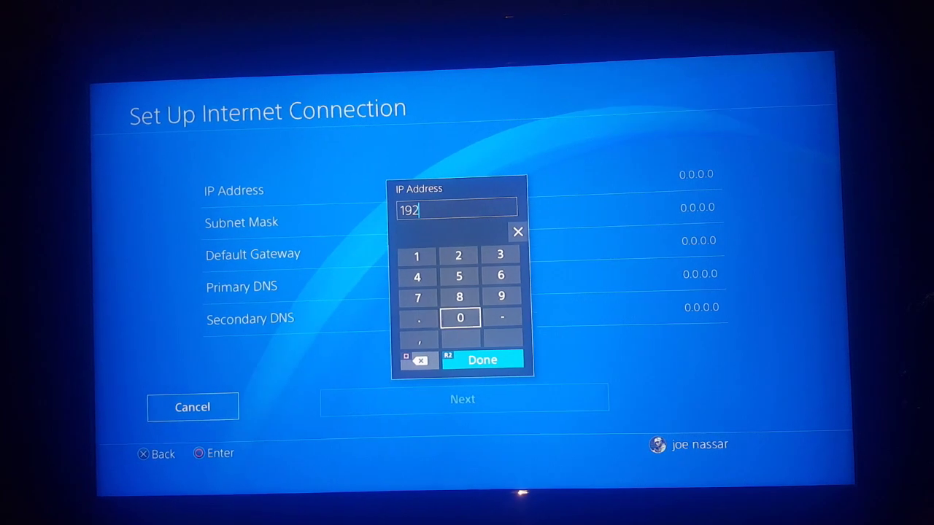
pyautogui.press('Up')
pyautogui.press('Up')
pyautogui.press('Up')
pyautogui.press('Return')
pyautogui.press('Right')
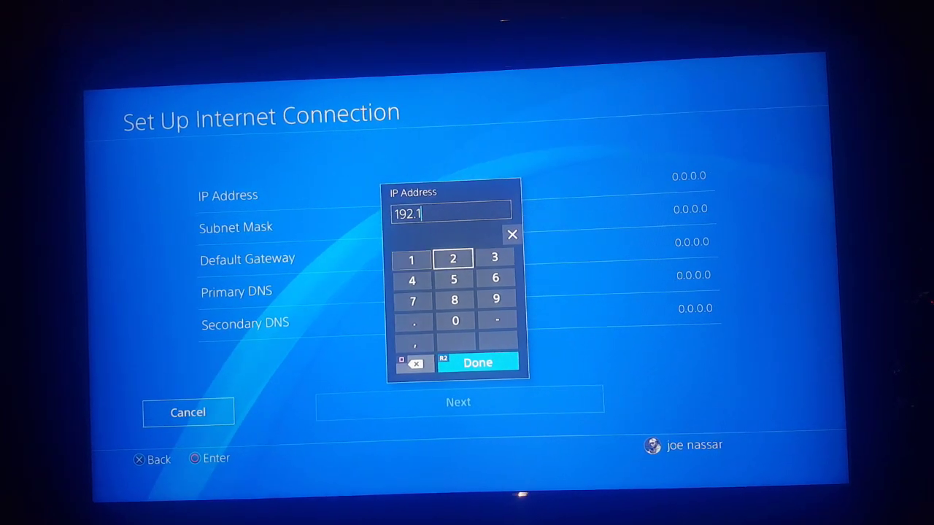
pyautogui.press('Right')
pyautogui.press('Down')
pyautogui.press('Return')
pyautogui.press('Down')
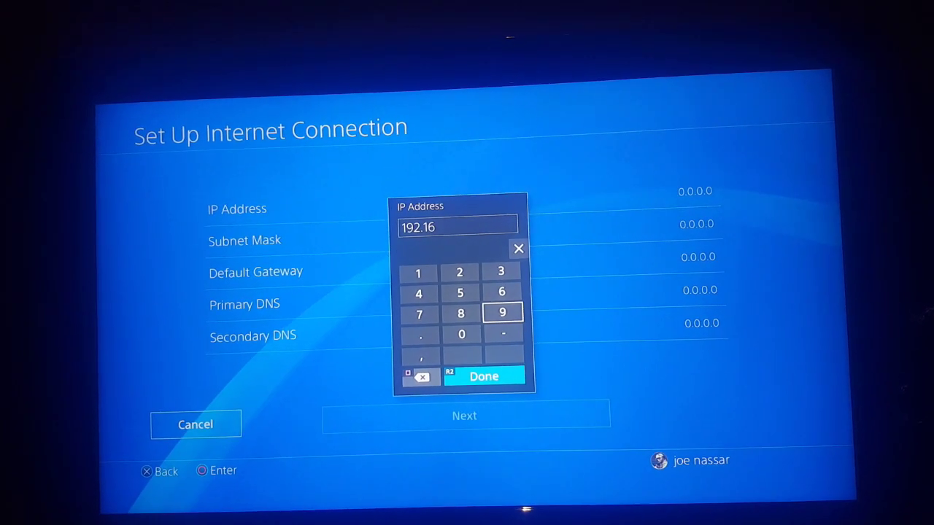
pyautogui.press('Return')
pyautogui.press('Down')
pyautogui.press('Left')
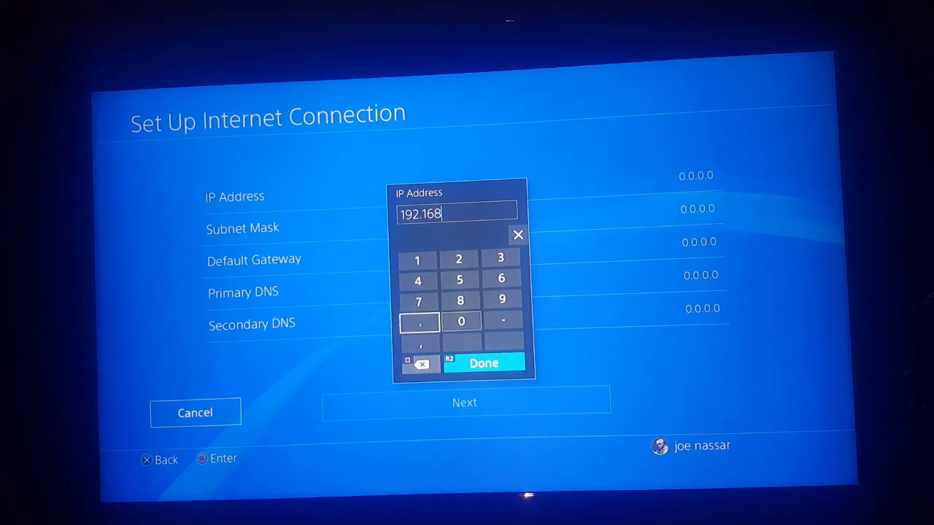
pyautogui.press('Return')
pyautogui.press('Up')
pyautogui.press('Return')
pyautogui.press('Down')
pyautogui.press('Down')
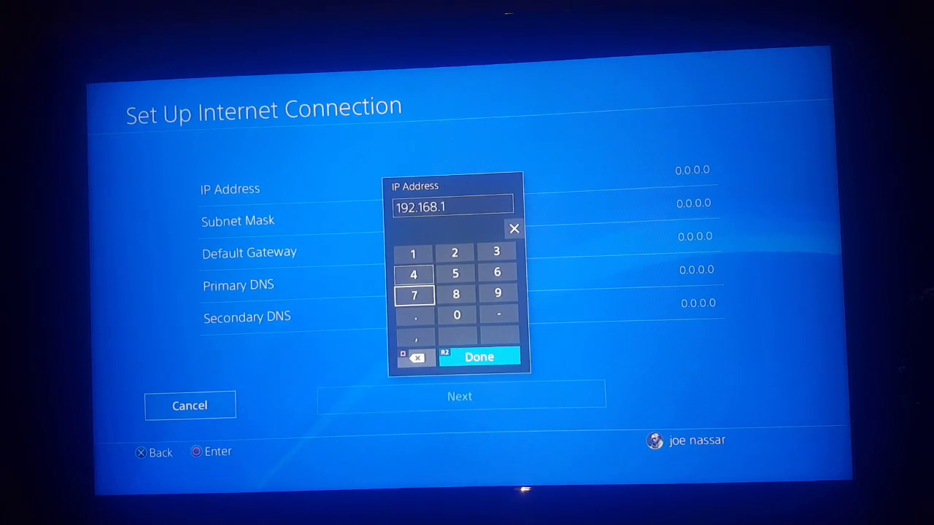
pyautogui.press('Down')
pyautogui.press('Return')
pyautogui.press('Up')
pyautogui.press('Up')
pyautogui.press('Up')
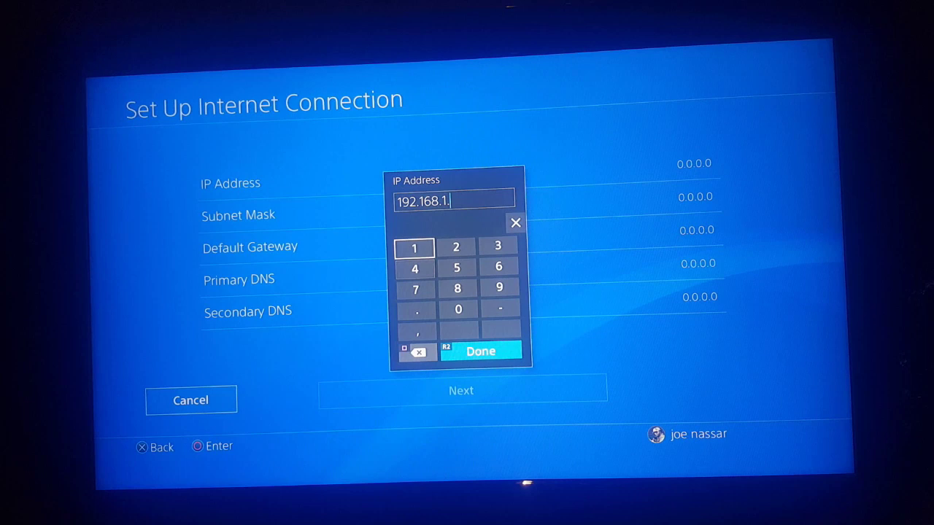
pyautogui.press('Return')
pyautogui.press('Right')
pyautogui.press('Return')
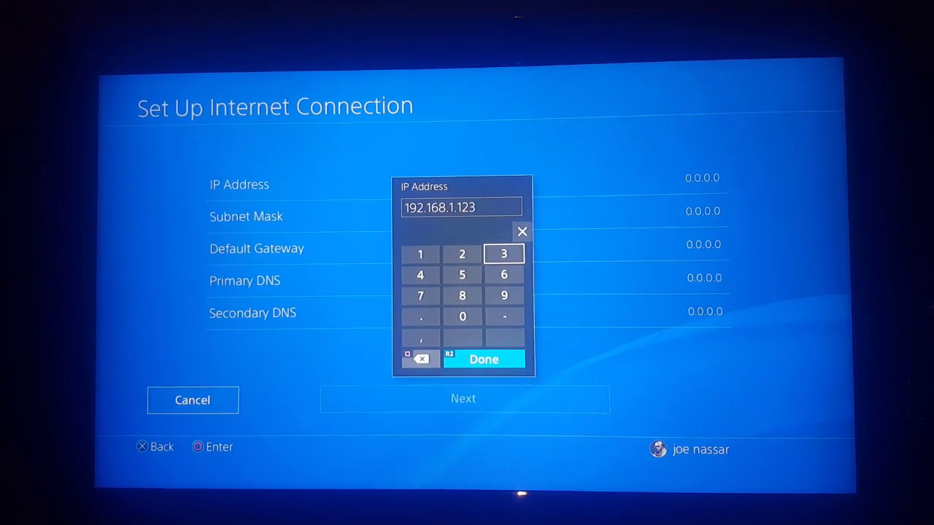
pyautogui.press('Return')
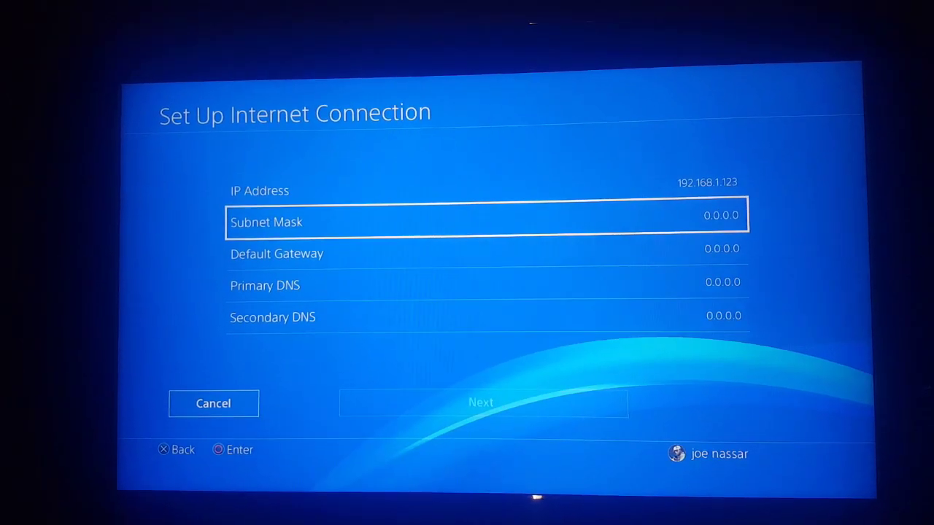
# - Replace the 0.0.0.0 Subnet Mask with 255.255.255.0 and confirm it
pyautogui.press('Return')
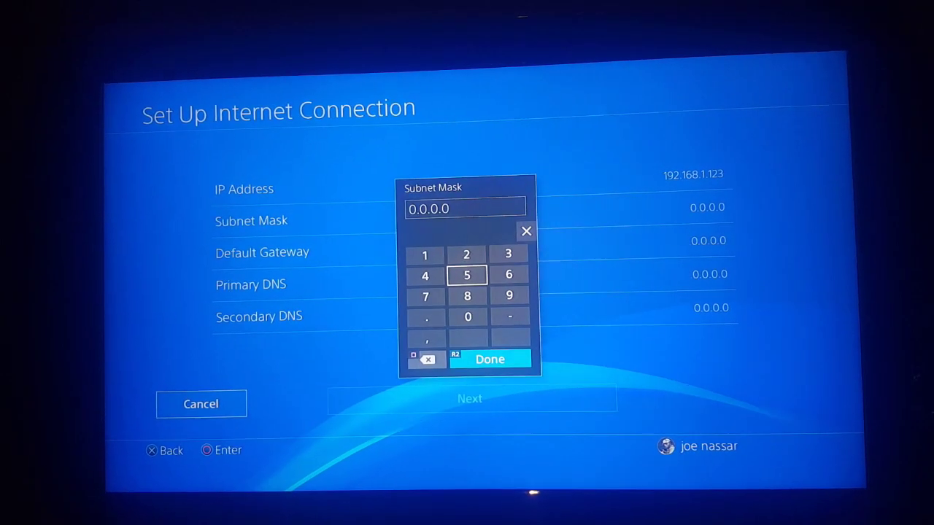
pyautogui.press('Up')
pyautogui.press('BackSpace')
pyautogui.press('BackSpace')
pyautogui.press('BackSpace')
pyautogui.press('BackSpace')
pyautogui.press('BackSpace')
pyautogui.press('BackSpace')
pyautogui.press('BackSpace')
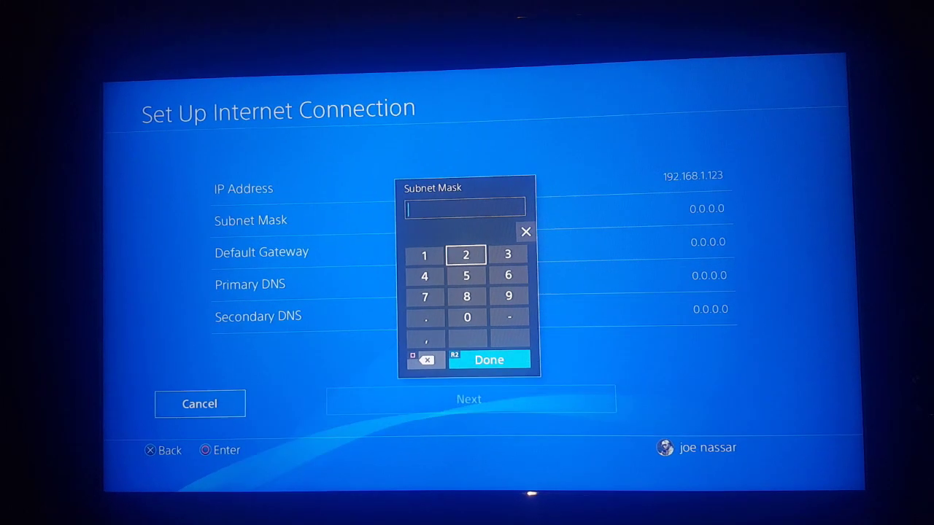
pyautogui.write('2')
pyautogui.press('Down')
pyautogui.write('55')
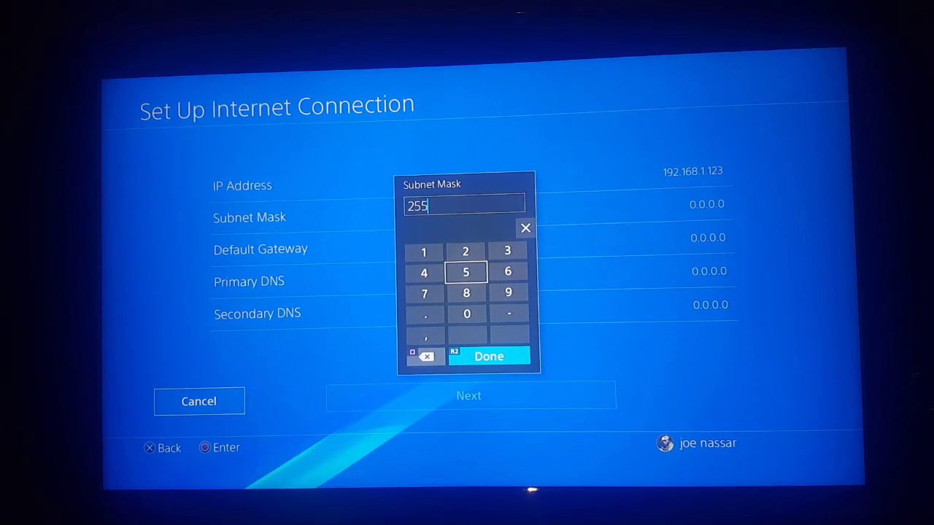
pyautogui.press('Down')
pyautogui.press('Left')
pyautogui.write('.')
pyautogui.press('Right')
pyautogui.press('Up')
pyautogui.press('Up')
pyautogui.press('Up')
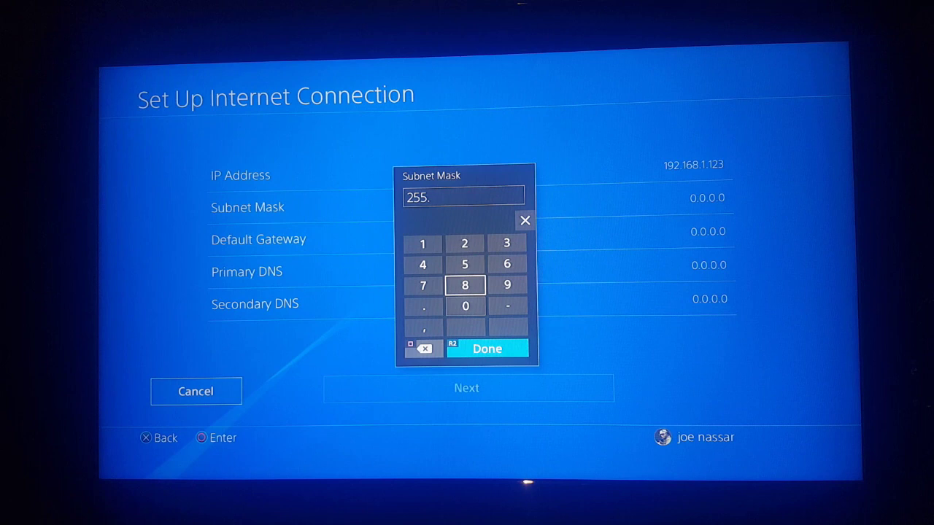
pyautogui.write('2')
pyautogui.press('Down')
pyautogui.write('55')
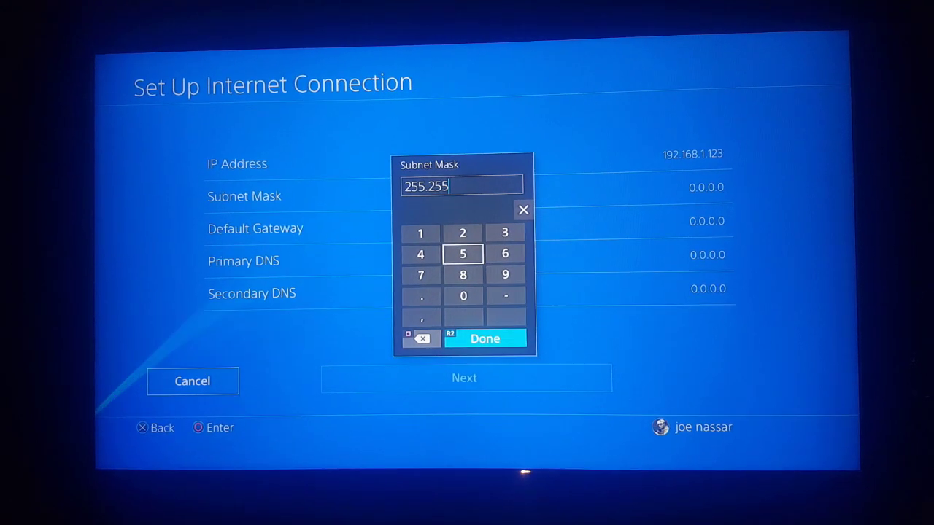
pyautogui.press('Down')
pyautogui.press('Left')
pyautogui.write('.')
pyautogui.press('Right')
pyautogui.press('Up')
pyautogui.press('Up')
pyautogui.press('Up')
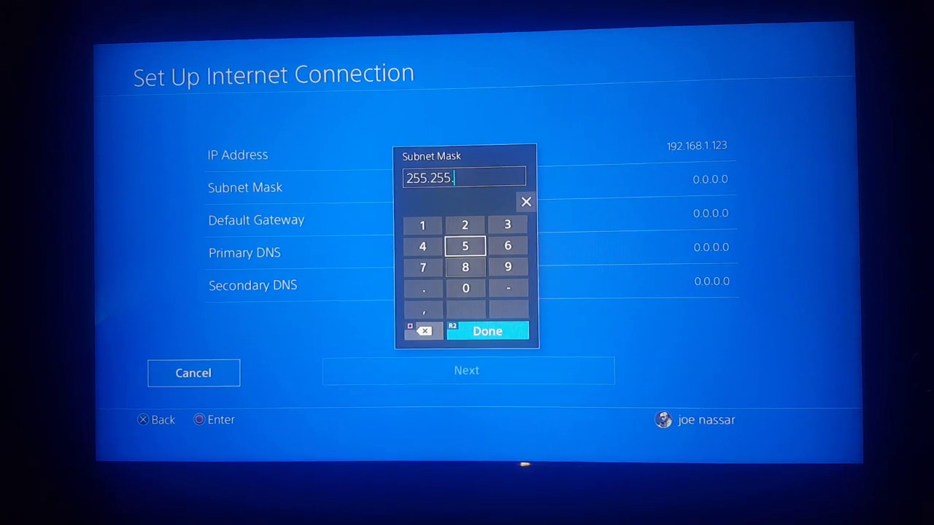
pyautogui.write('2')
pyautogui.press('Down')
pyautogui.write('55')
pyautogui.press('Down')
pyautogui.press('Down')
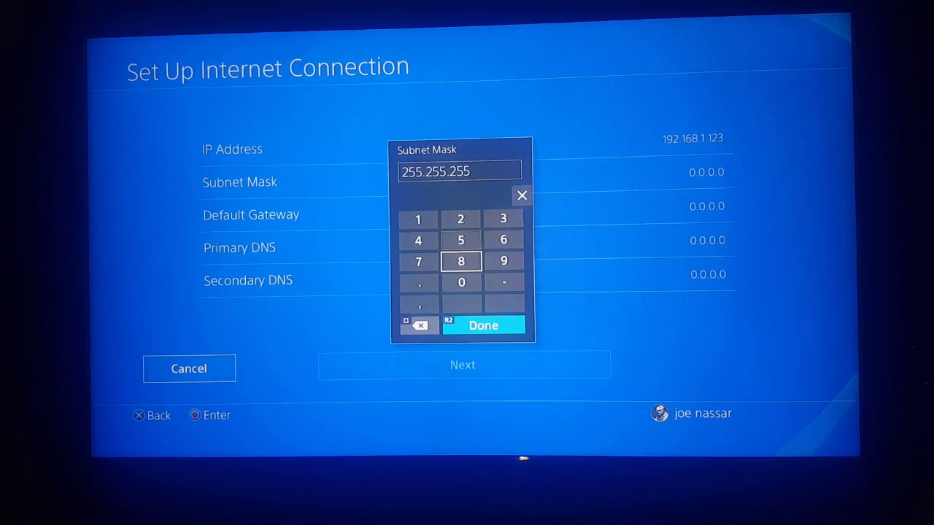
pyautogui.press('Left')
pyautogui.write('.')
pyautogui.press('Right')
pyautogui.write('0')
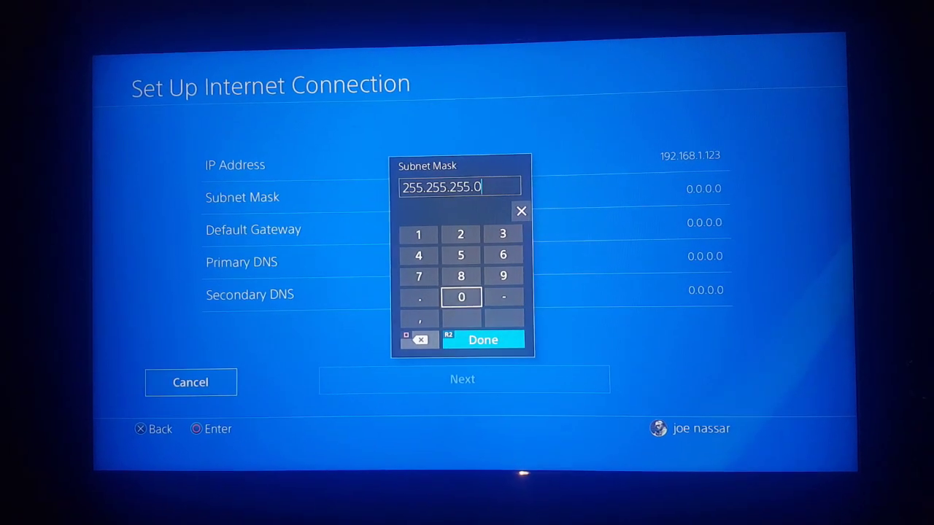
pyautogui.press('Return')
pyautogui.press('Down')
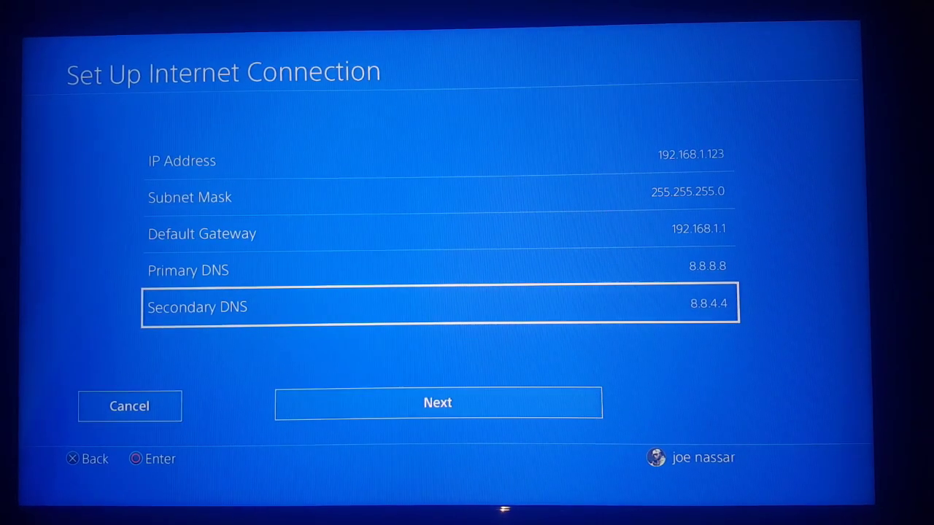
# - Continue past the address fields, keeping MTU Automatic and Proxy Server set to Do Not Use
pyautogui.press('Down')
pyautogui.press('Return')
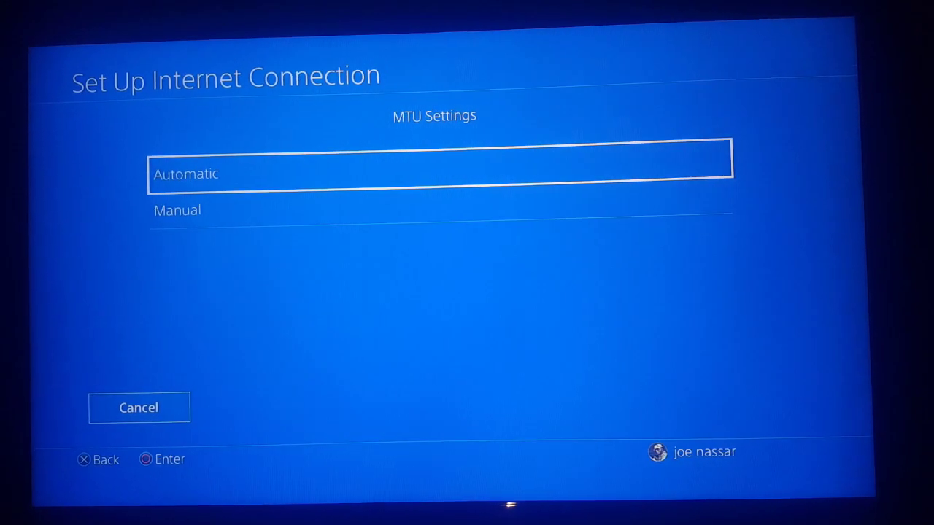
pyautogui.press('Return')
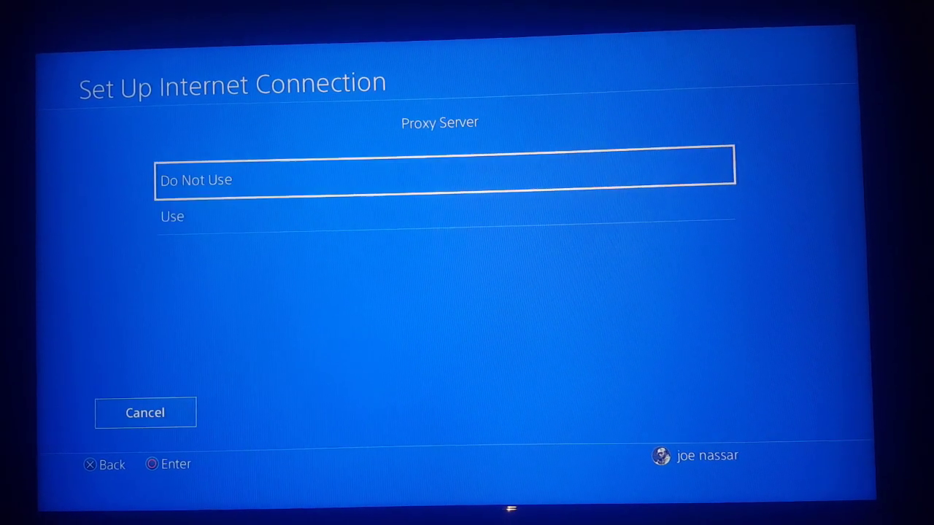
pyautogui.press('Return')
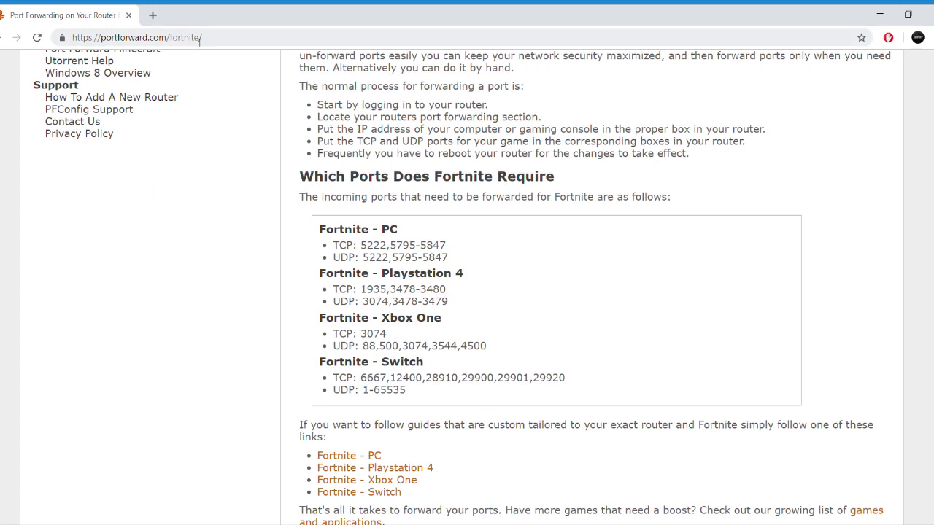
# - Open the router address 192.168.1.1 in a new Chrome tab
pyautogui.click(153, 15)
pyautogui.write('1')
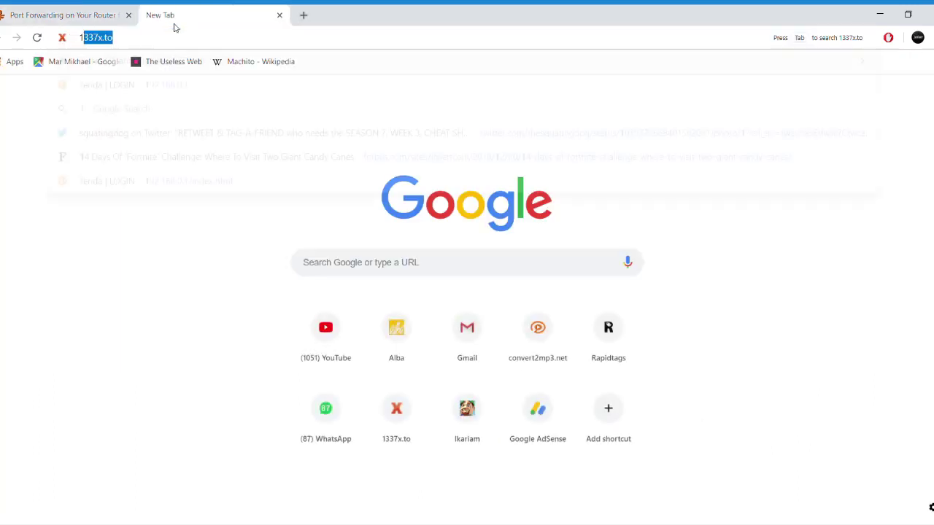
pyautogui.write('92')
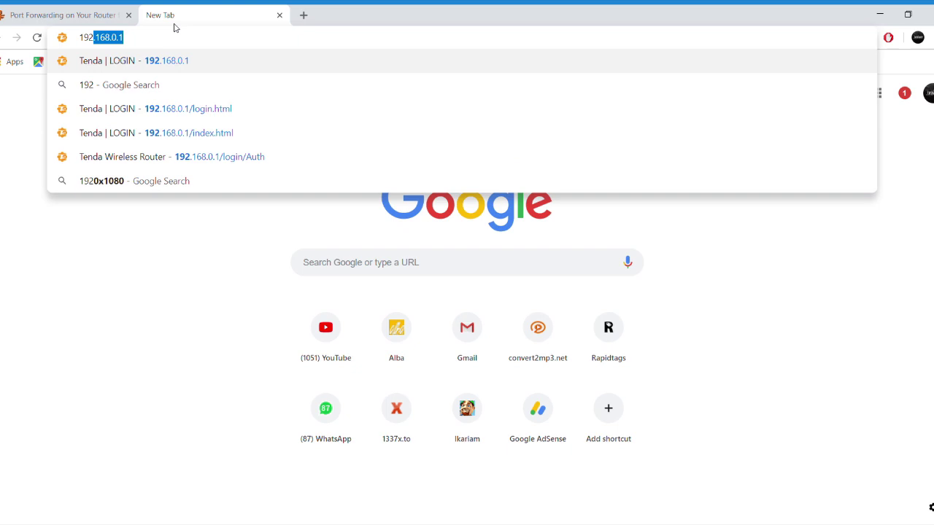
pyautogui.write('.16')
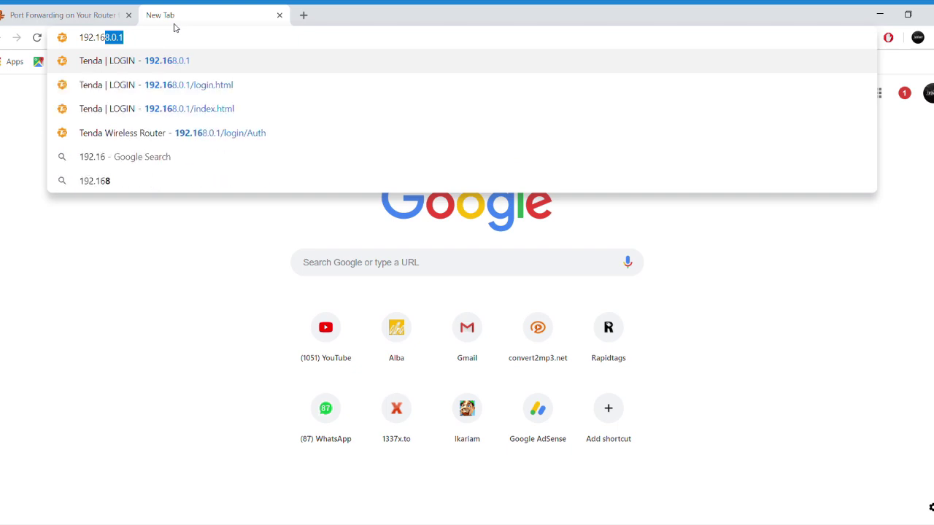
pyautogui.write('8.1.1')
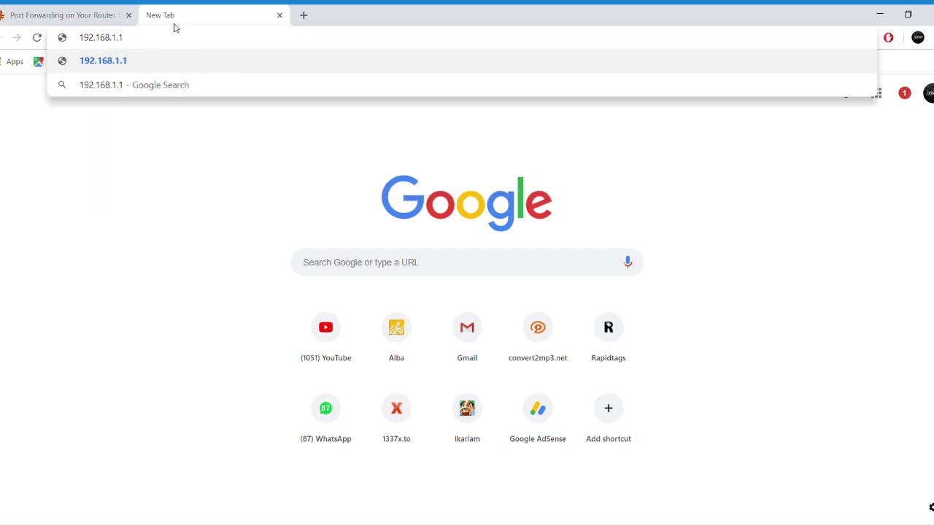
pyautogui.press('Return')
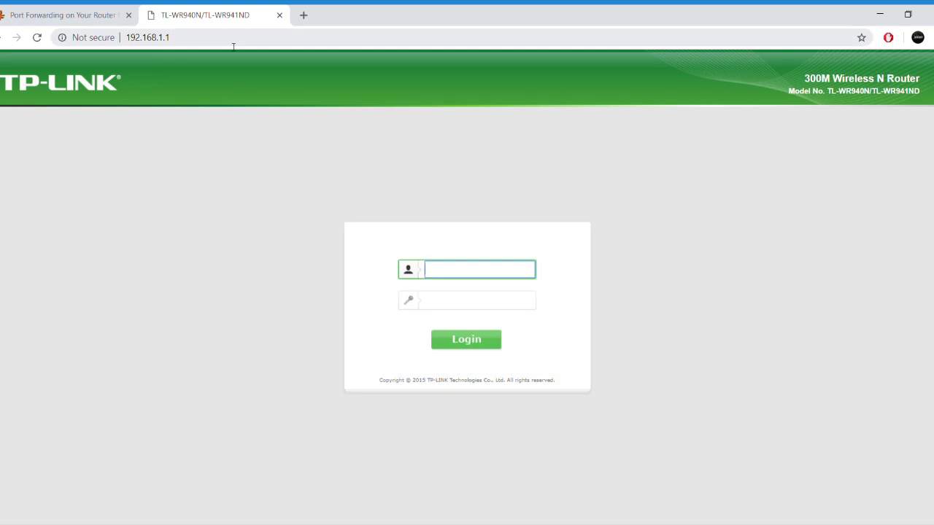
# - Log in to the router admin page with the admin username and password
pyautogui.write('admin')
pyautogui.press('Tab')
pyautogui.write('a')
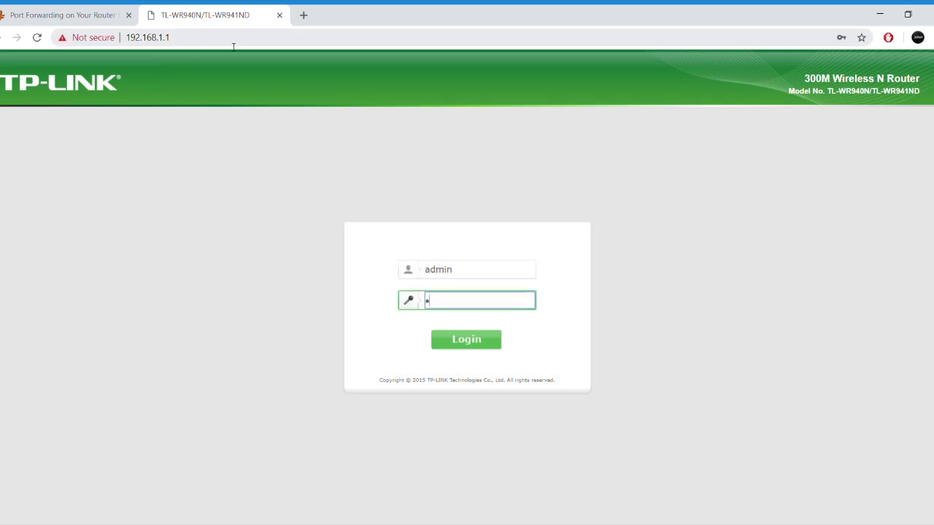
pyautogui.write('dmin')
pyautogui.press('Return')
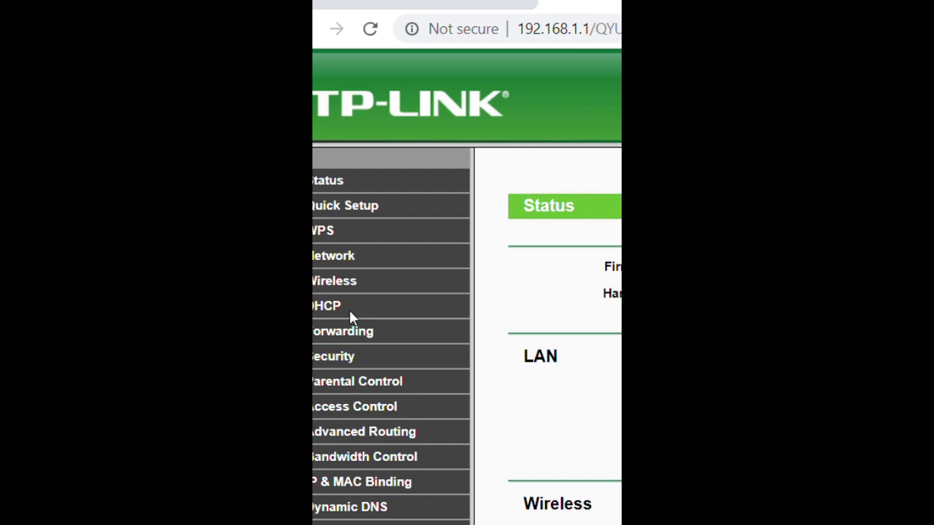
# - Open the Virtual Servers forwarding page, then go back to the Fortnite port list
pyautogui.click(357, 330)
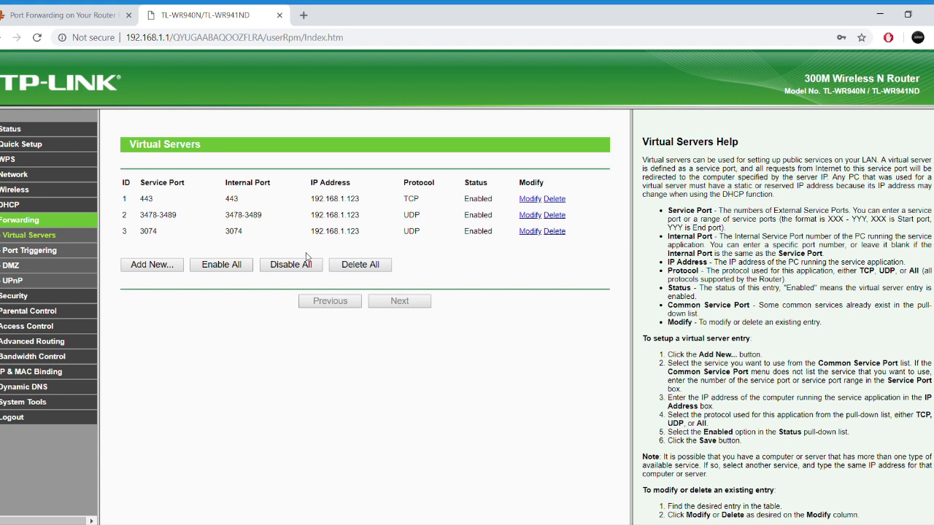
pyautogui.click(76, 10)
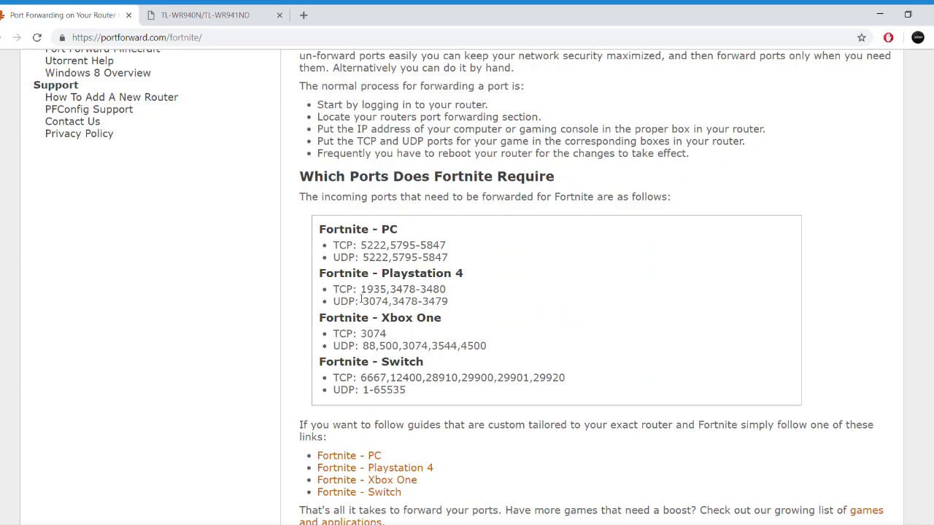
# - Start a new virtual server entry and enter IP address 192.168.1.123
pyautogui.moveTo(361, 289); pyautogui.dragTo(453, 295)
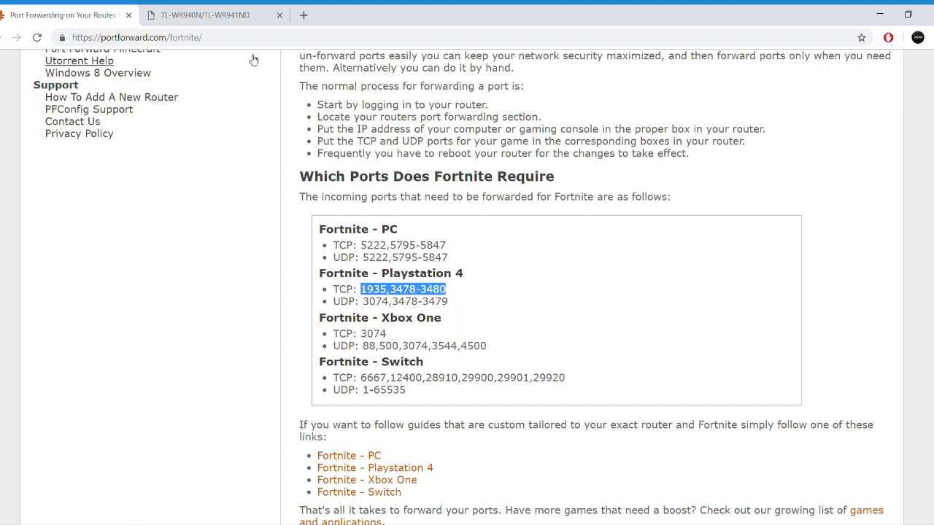
pyautogui.click(204, 15)
pyautogui.click(169, 271)
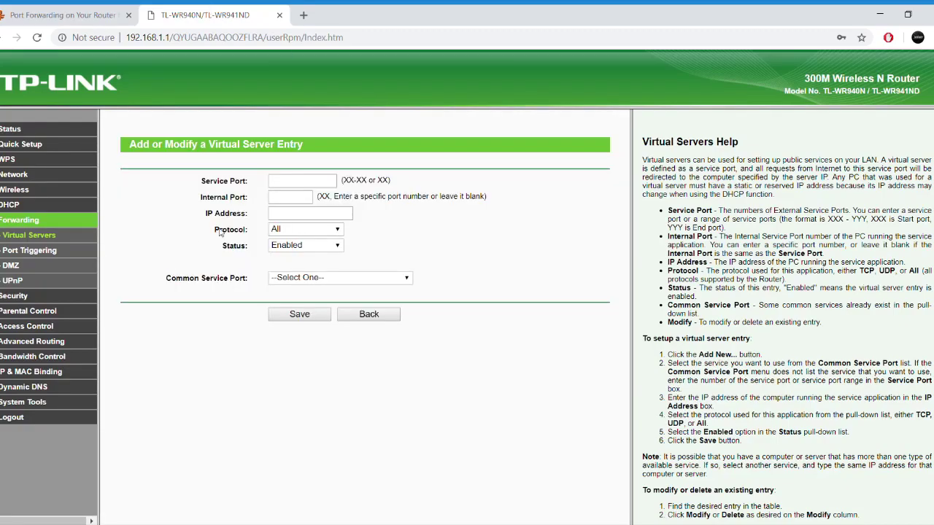
pyautogui.click(312, 182)
pyautogui.click(80, 15)
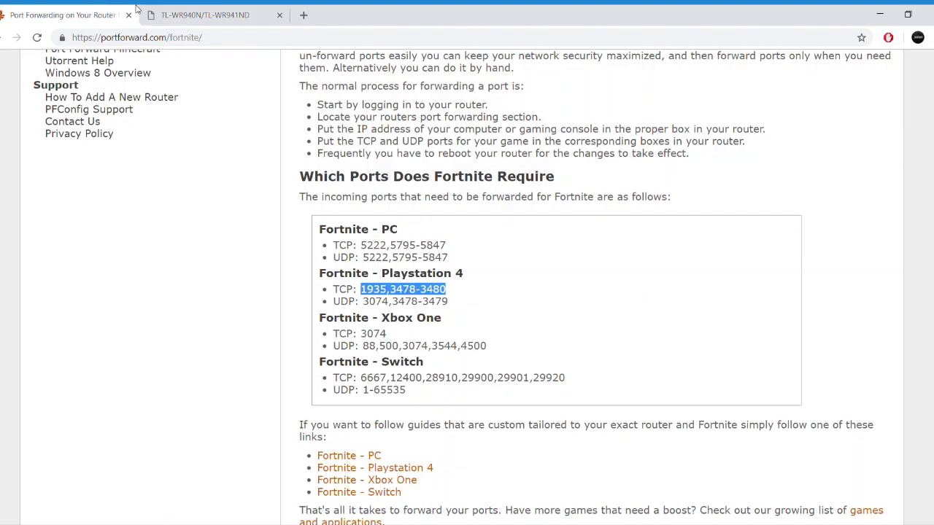
pyautogui.click(208, 15)
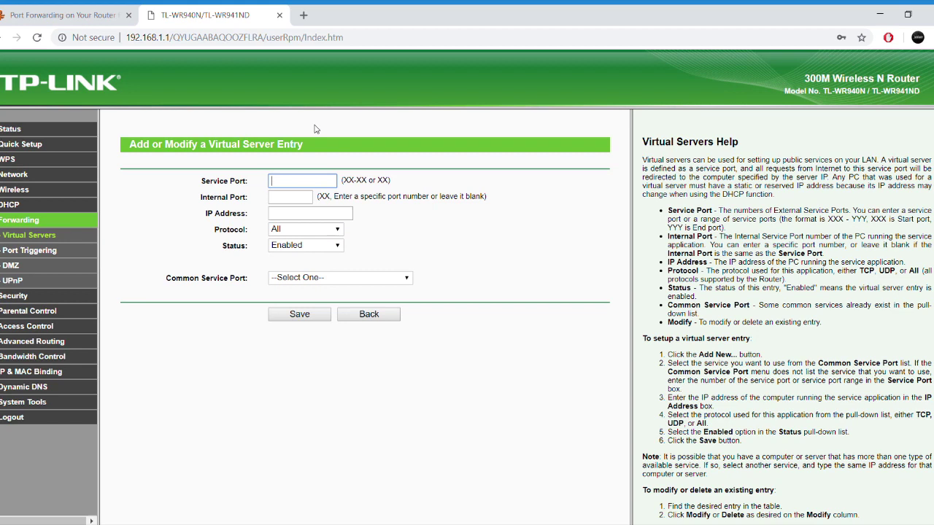
pyautogui.click(316, 215)
pyautogui.write('1')
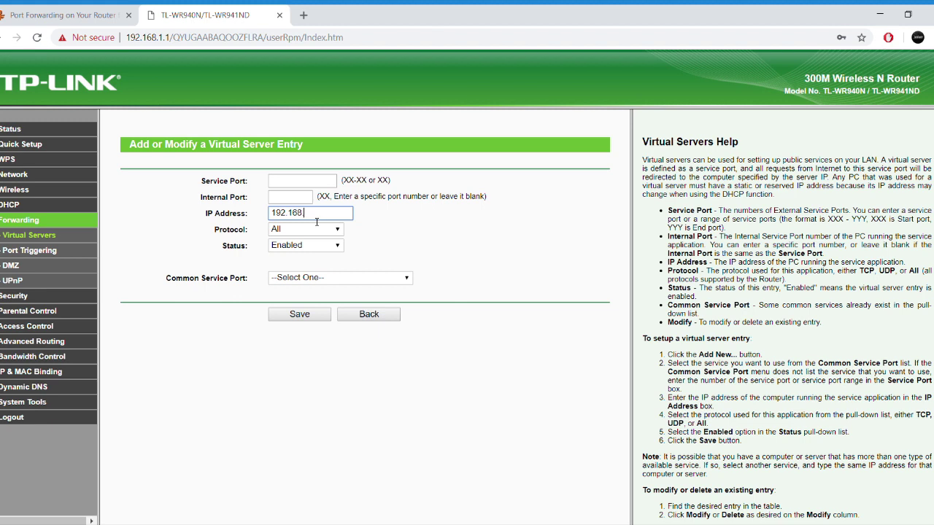
pyautogui.write('92.168.1.123')
# - Set the entry's Service Port to 1935 and protocol to TCP, then save it
pyautogui.click(321, 178)
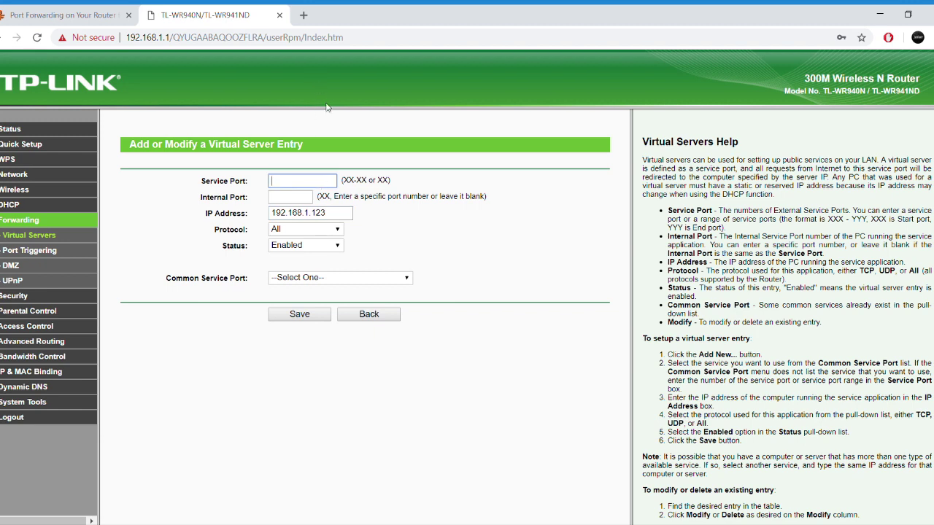
pyautogui.click(49, 10)
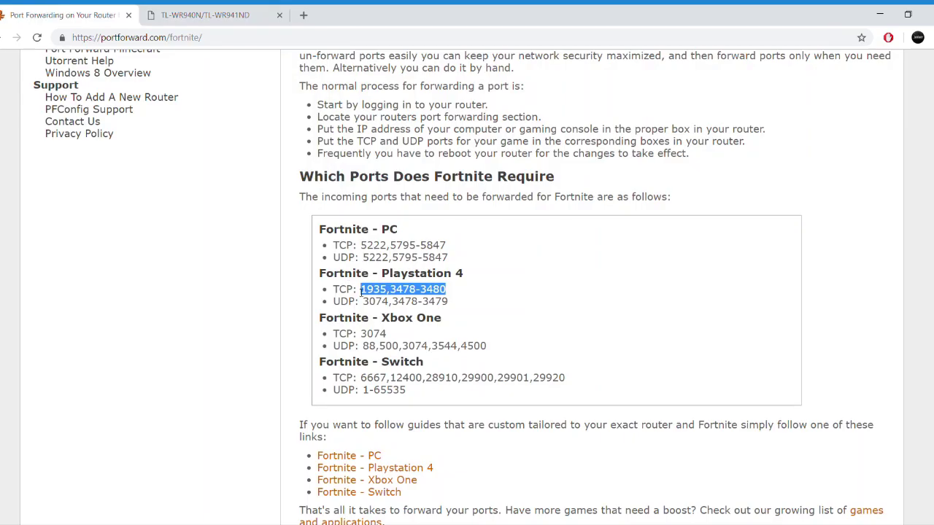
pyautogui.click(205, 15)
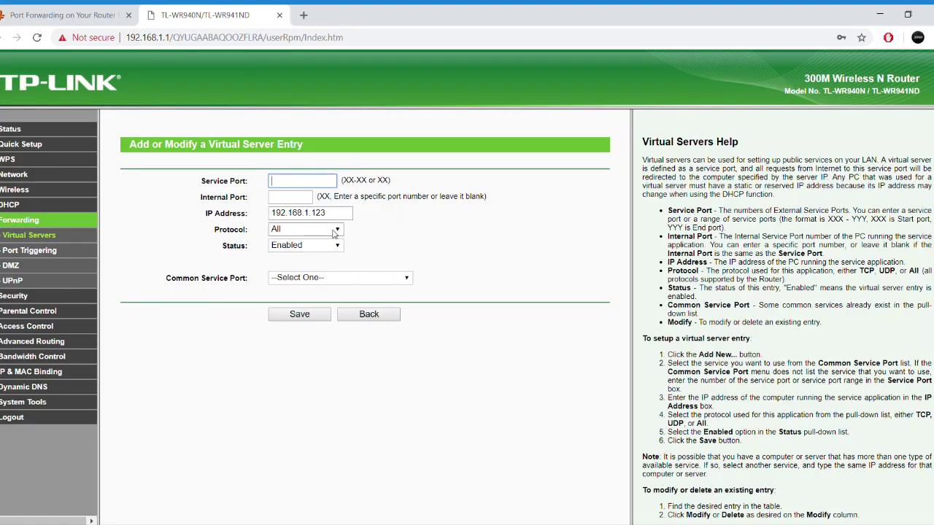
pyautogui.click(314, 251)
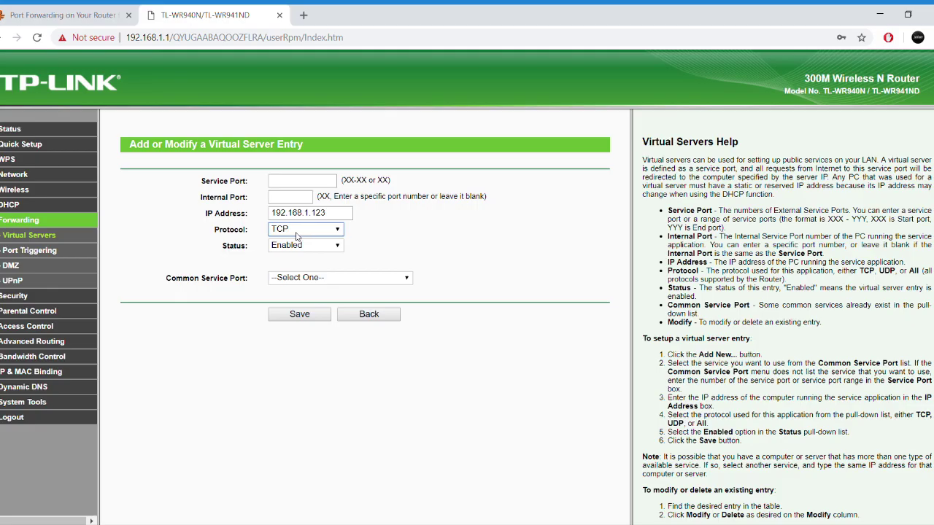
pyautogui.click(102, 16)
pyautogui.click(168, 10)
pyautogui.click(289, 183)
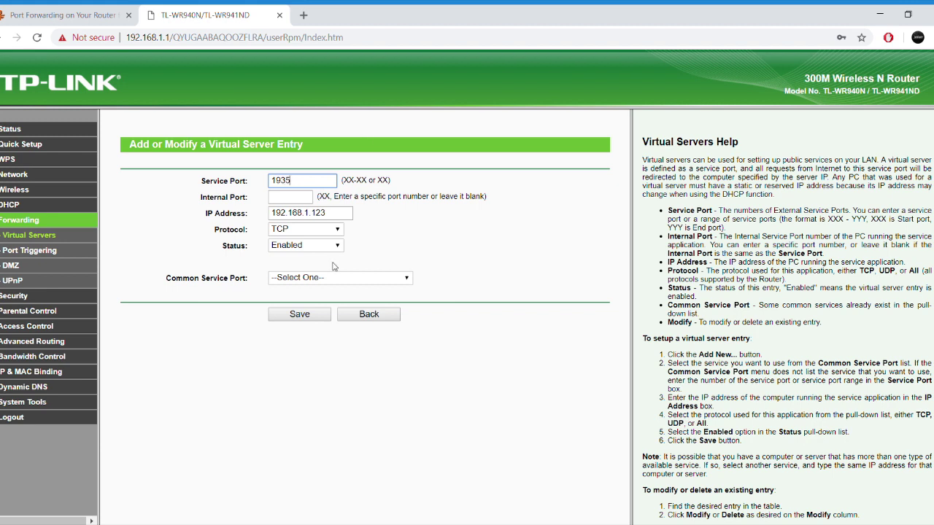
pyautogui.moveTo(333, 266); pyautogui.dragTo(333, 279)
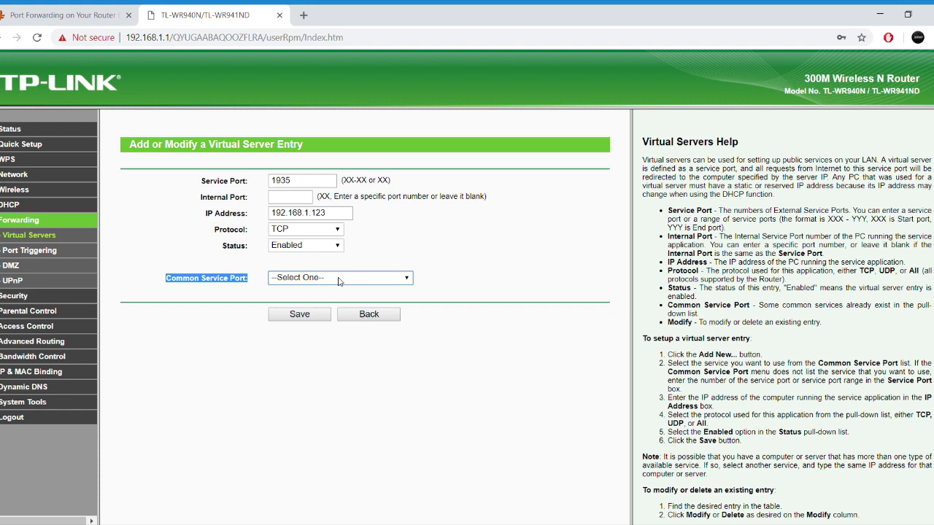
pyautogui.click(340, 260)
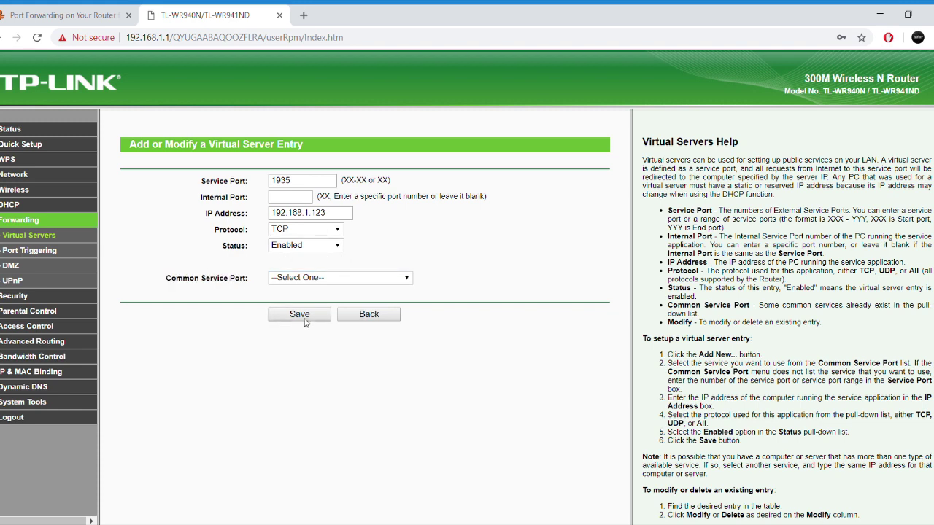
pyautogui.click(296, 322)
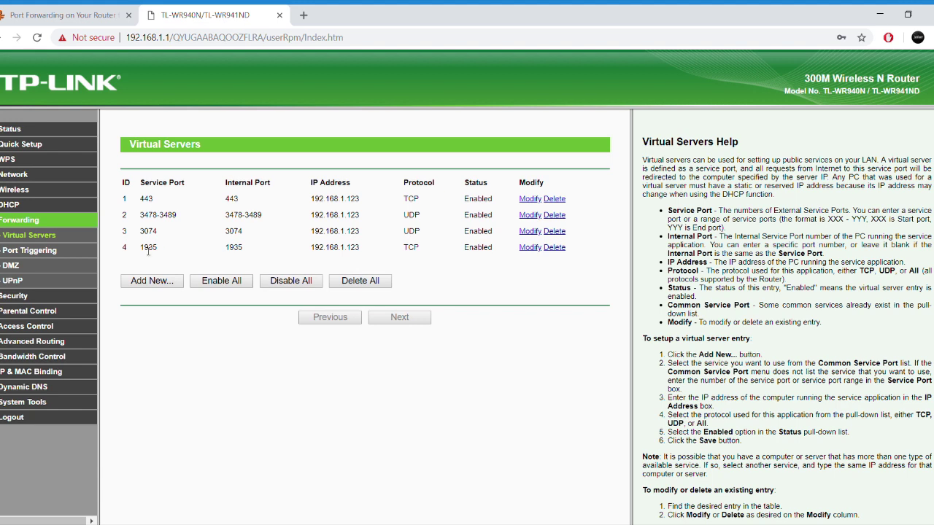
# - Start another virtual server entry and set its protocol to TCP
pyautogui.moveTo(141, 250); pyautogui.dragTo(170, 250)
pyautogui.click(173, 276)
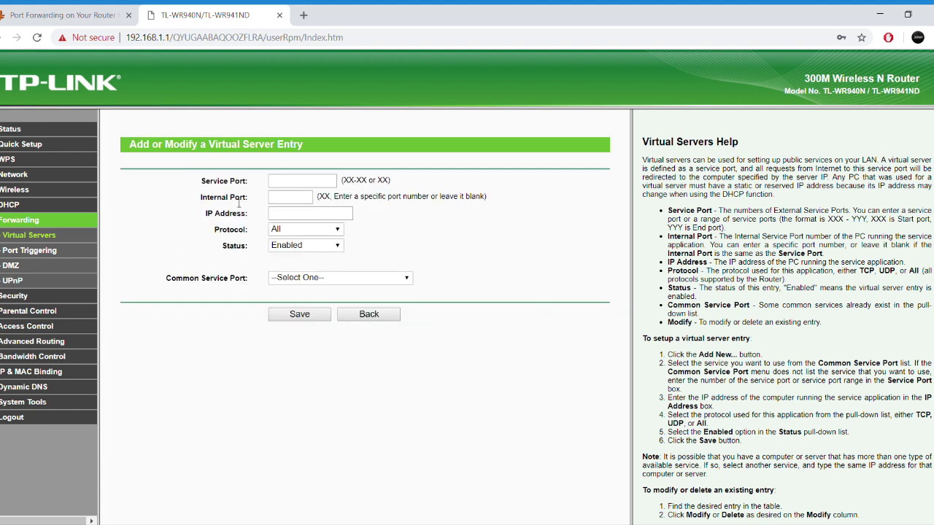
pyautogui.click(309, 231)
pyautogui.click(312, 267)
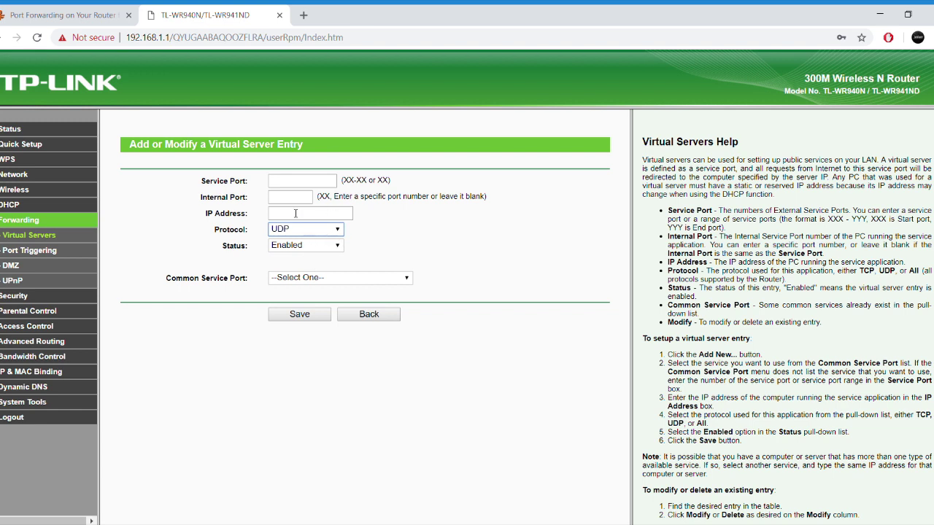
pyautogui.press('Up')
pyautogui.click(82, 18)
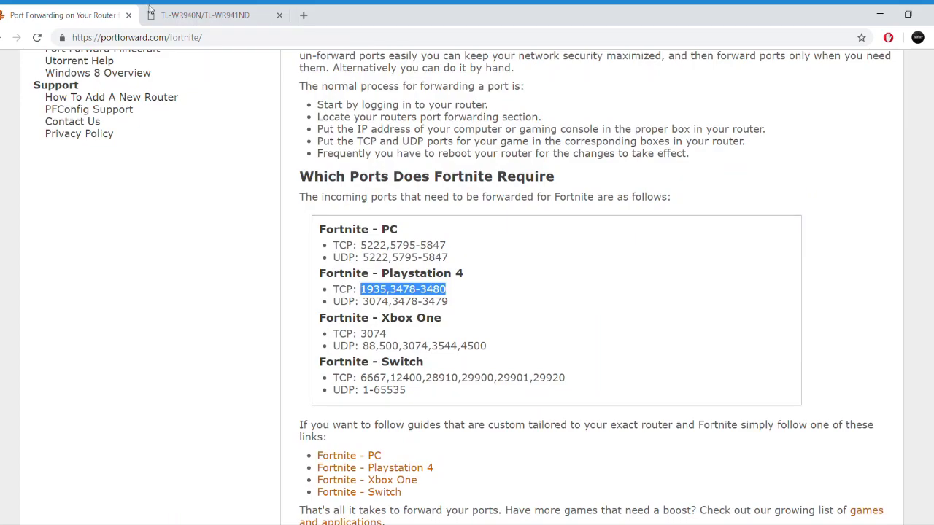
pyautogui.click(214, 10)
# - Enter Service Port 3478-3480 and IP 192.168.1.123, then save the entry
pyautogui.click(295, 183)
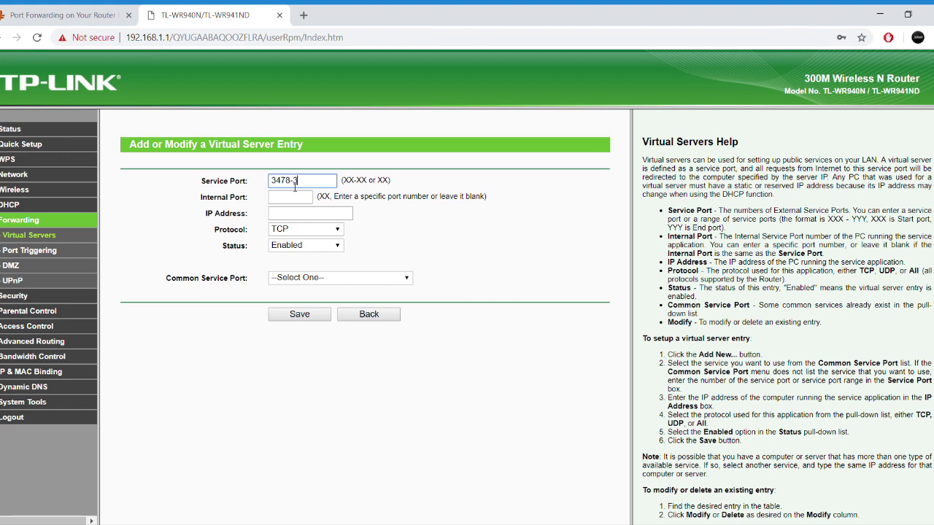
pyautogui.click(94, 13)
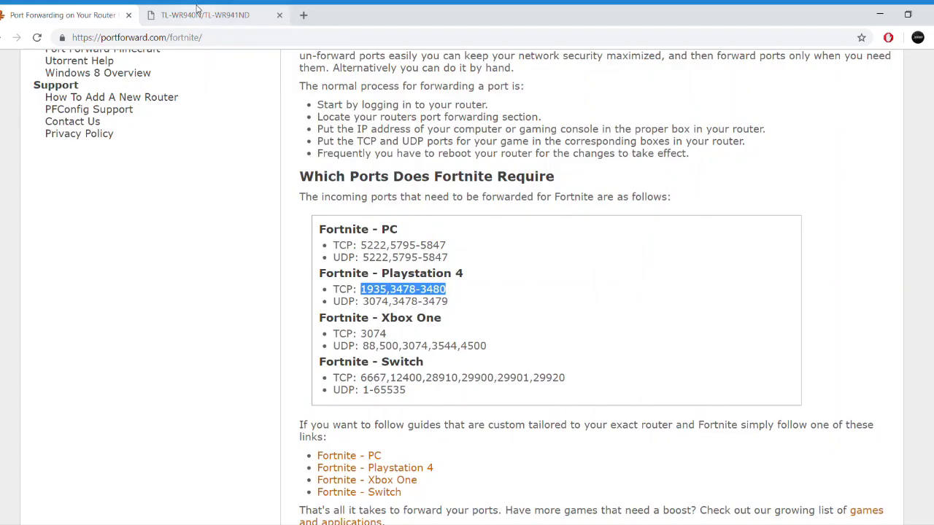
pyautogui.click(198, 13)
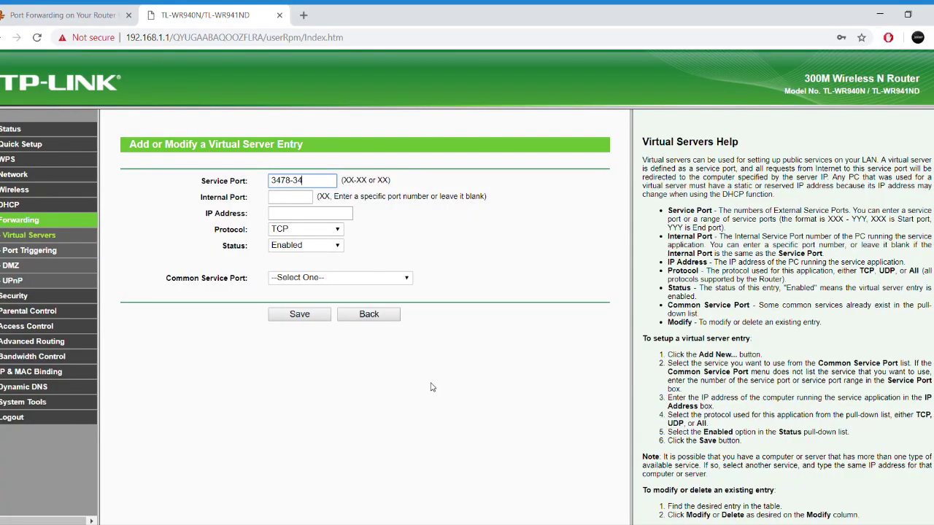
pyautogui.press('Tab')
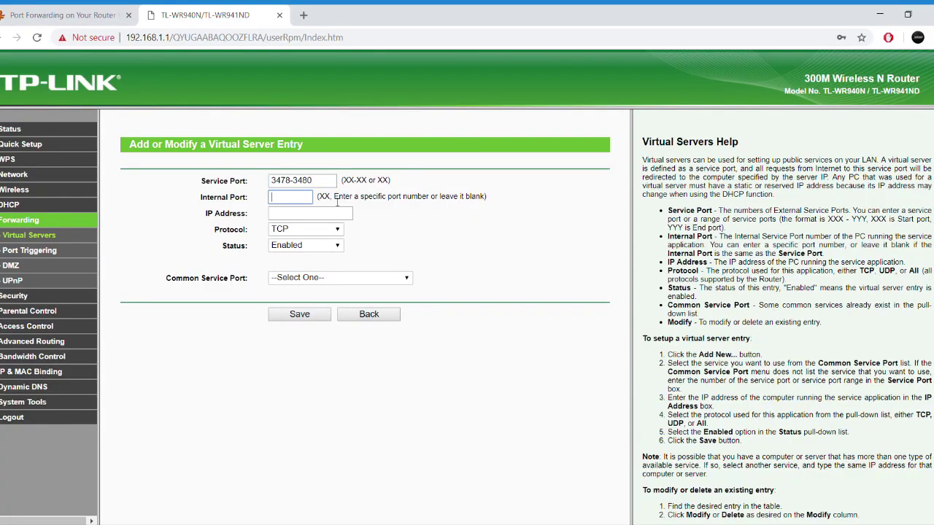
pyautogui.press('Tab')
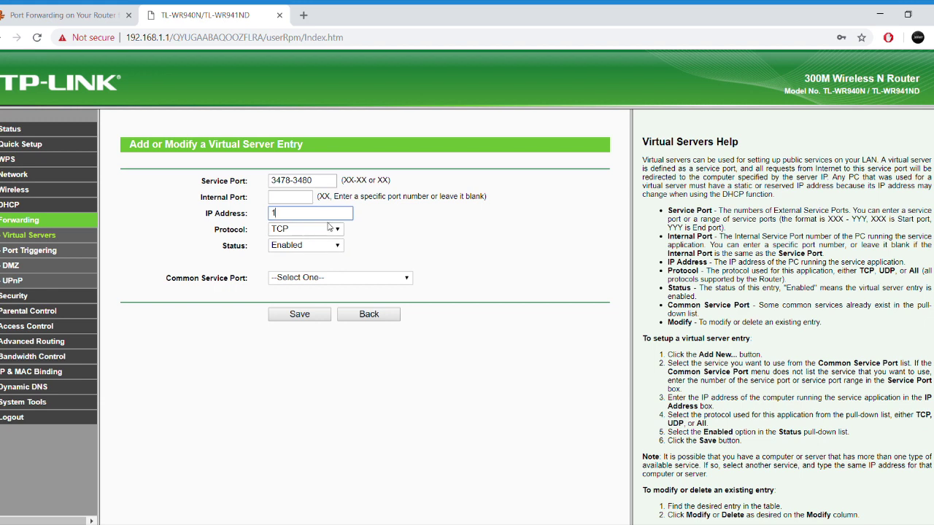
pyautogui.write('192.168.1.123')
pyautogui.press('Return')
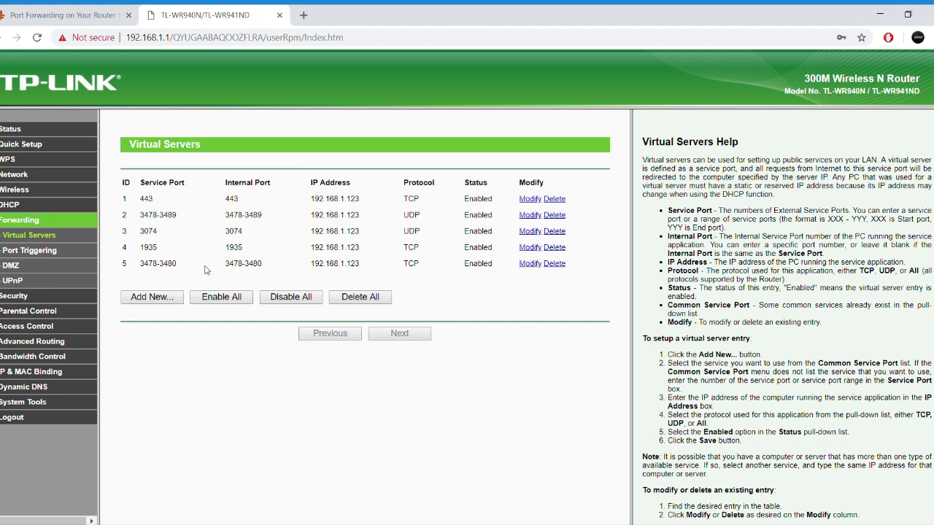
pyautogui.hotkey('ctrl', 'shift', 'Tab')
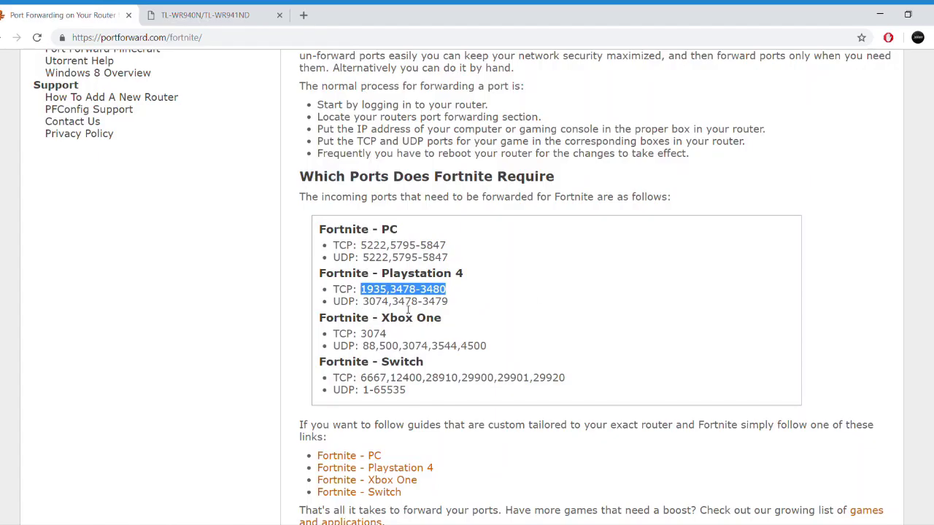
pyautogui.click(204, 15)
pyautogui.click(150, 298)
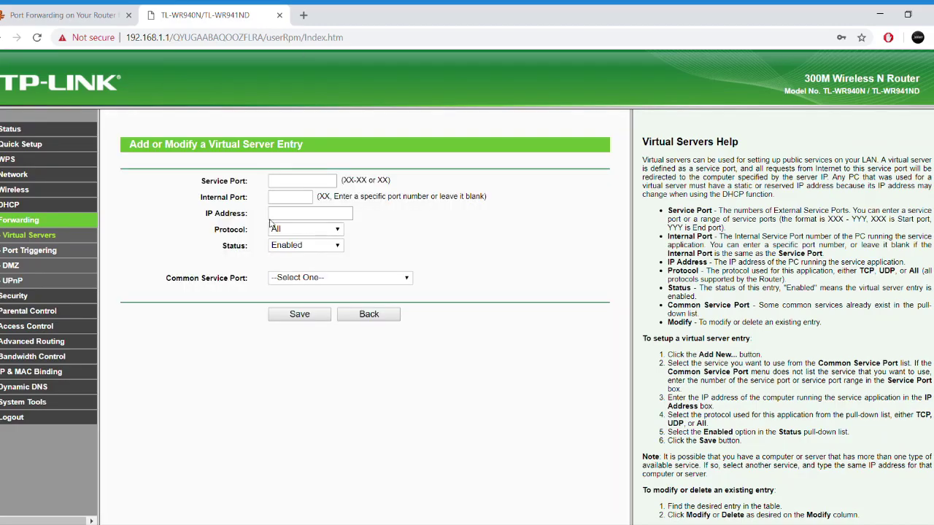
pyautogui.click(320, 229)
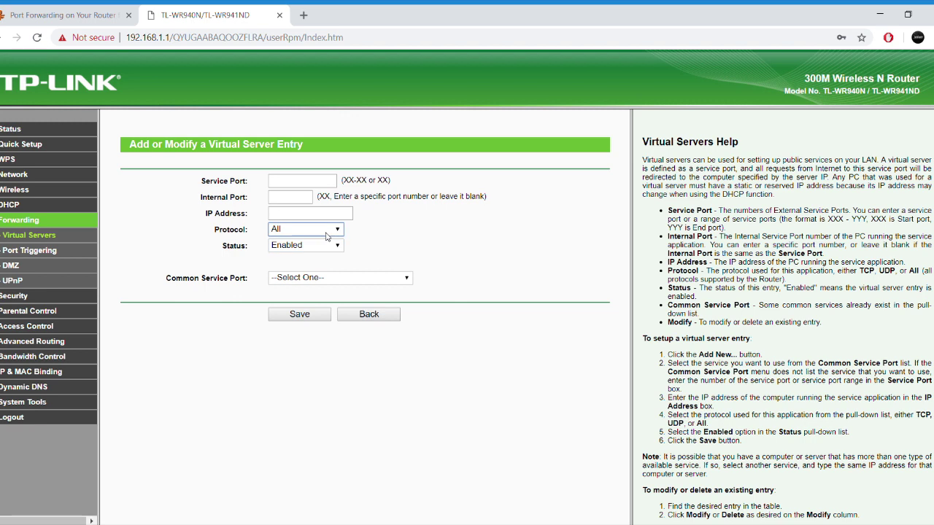
pyautogui.click(315, 260)
pyautogui.click(294, 212)
pyautogui.write('192.168.1.123')
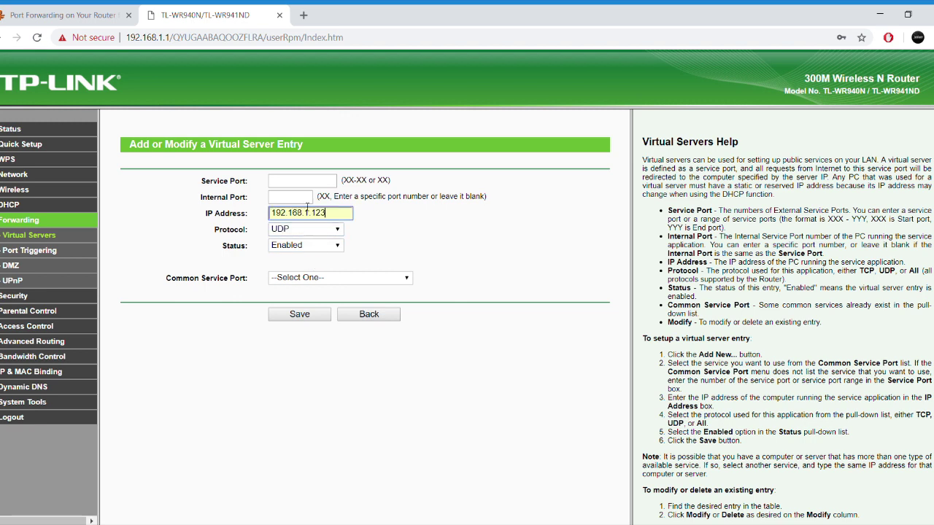
pyautogui.click(304, 181)
pyautogui.click(86, 14)
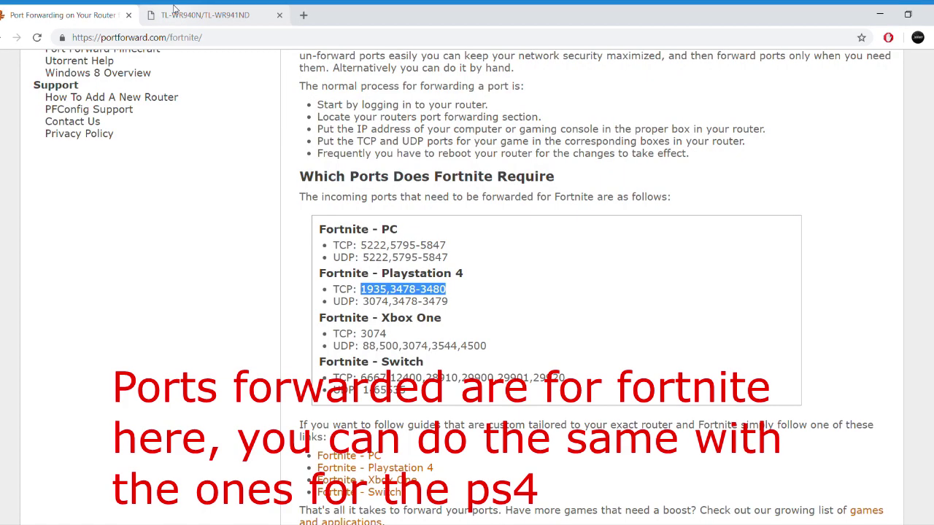
pyautogui.click(173, 11)
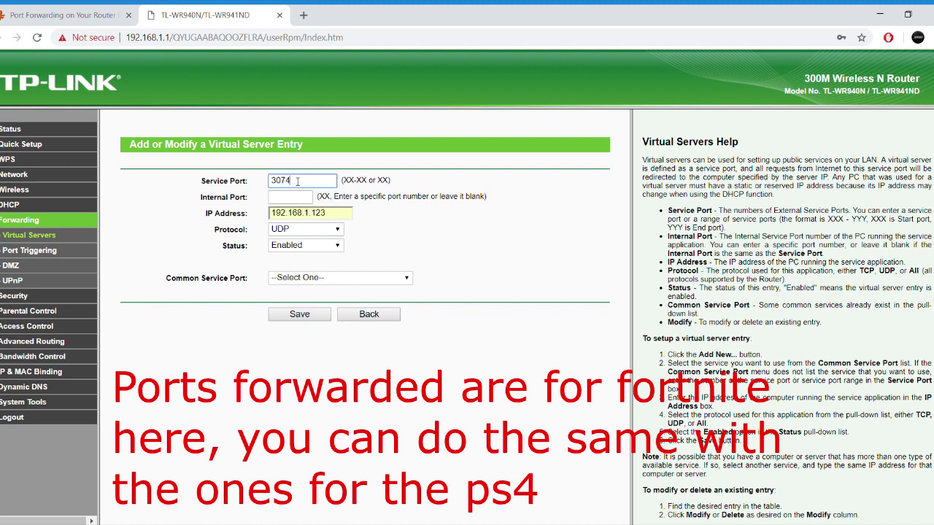
pyautogui.click(311, 315)
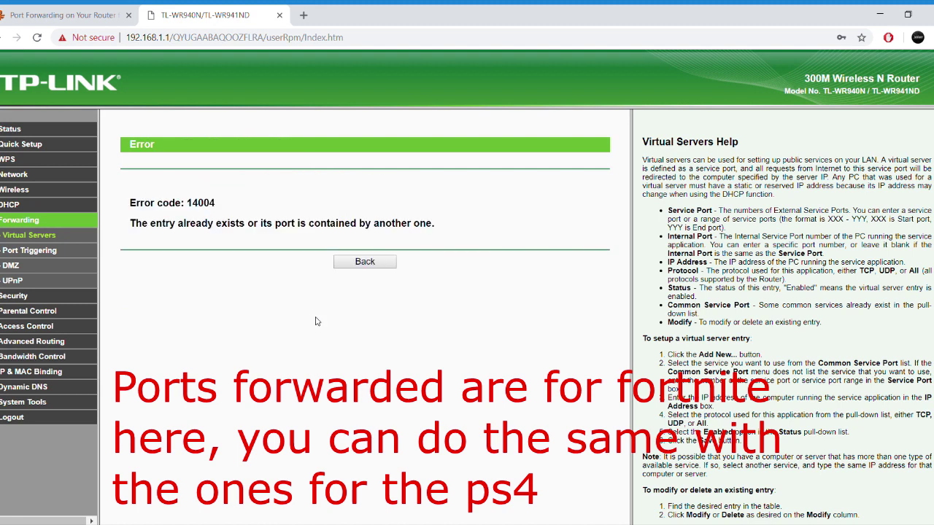
pyautogui.click(366, 263)
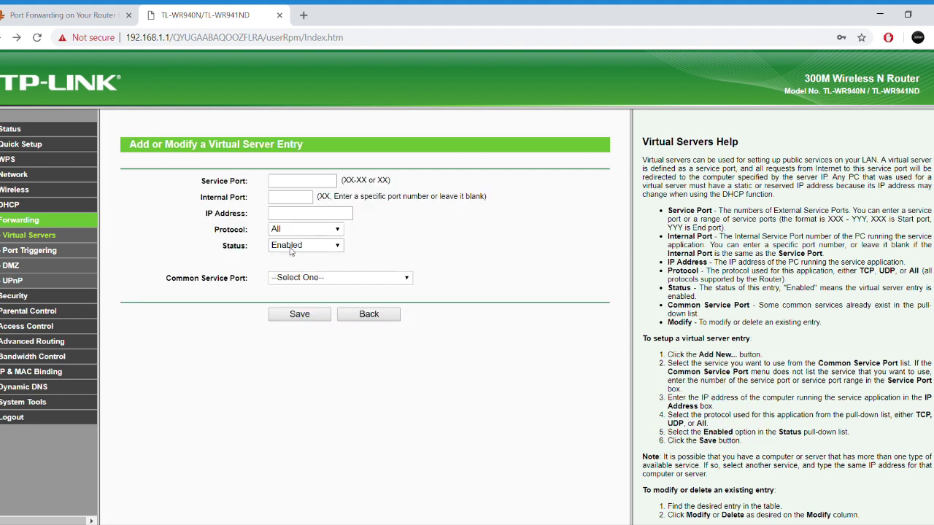
pyautogui.click(51, 238)
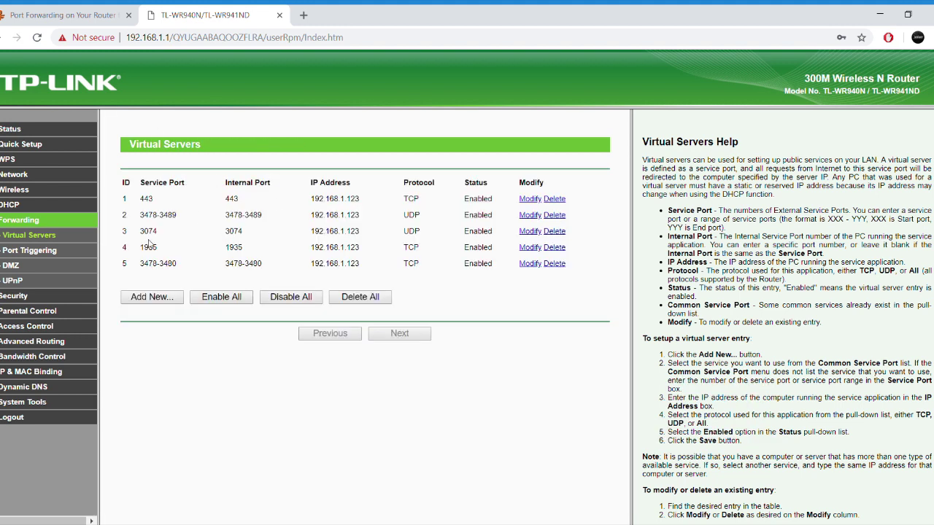
pyautogui.moveTo(141, 239); pyautogui.dragTo(195, 233)
pyautogui.click(236, 232)
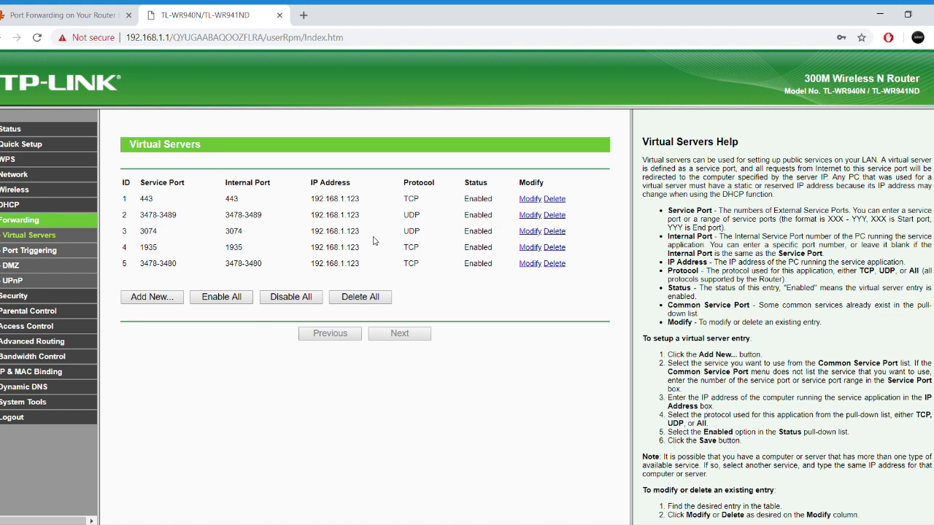